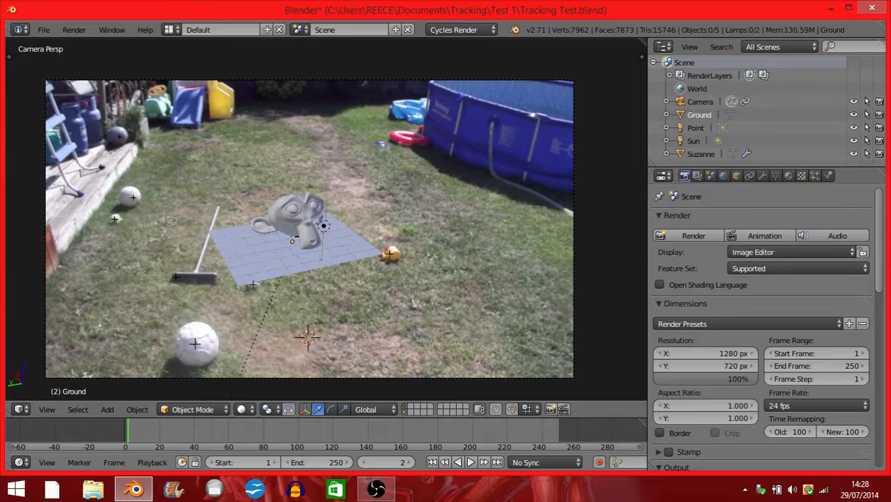
Step: Play the tracked animation in the camera view from frame 1, then stop playback
key(Left)
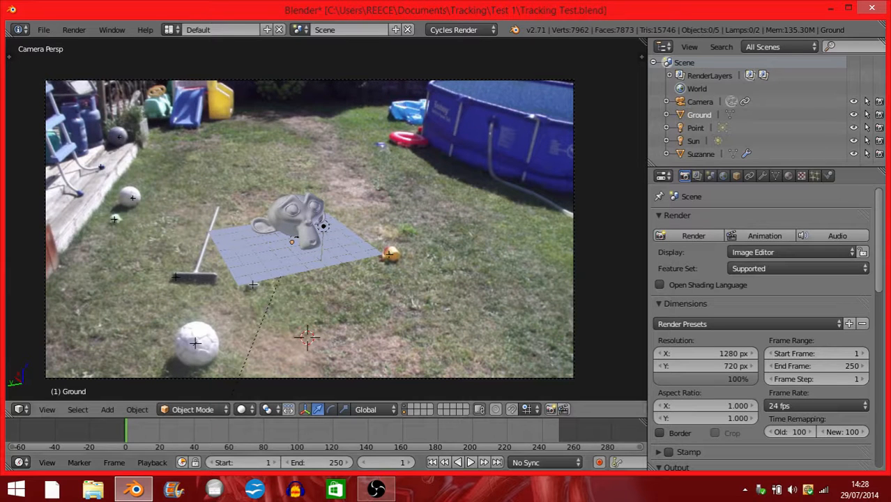
key(alt+a)
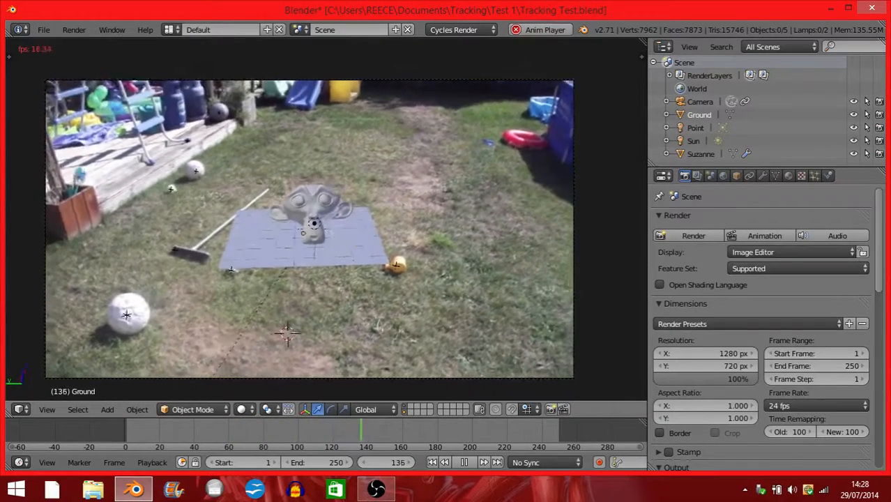
key(Escape)
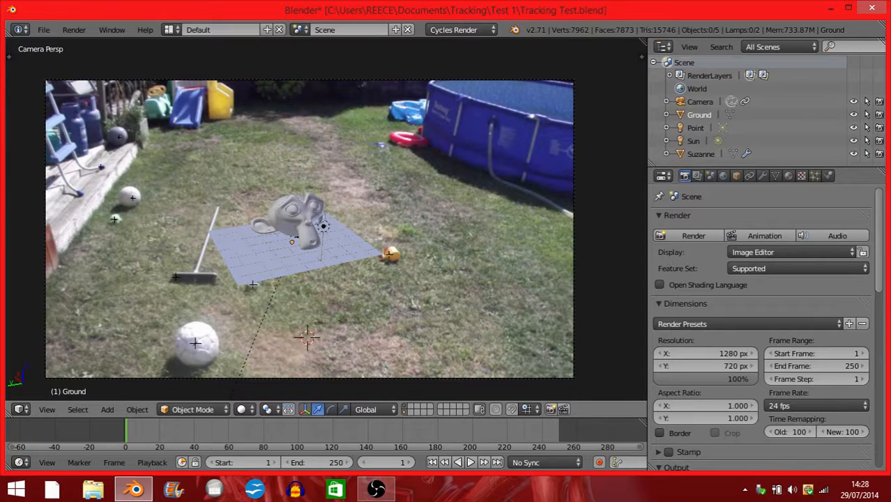
Step: Select the Point lamp beside the monkey head and set the viewport shading to Rendered
right_click(324, 226)
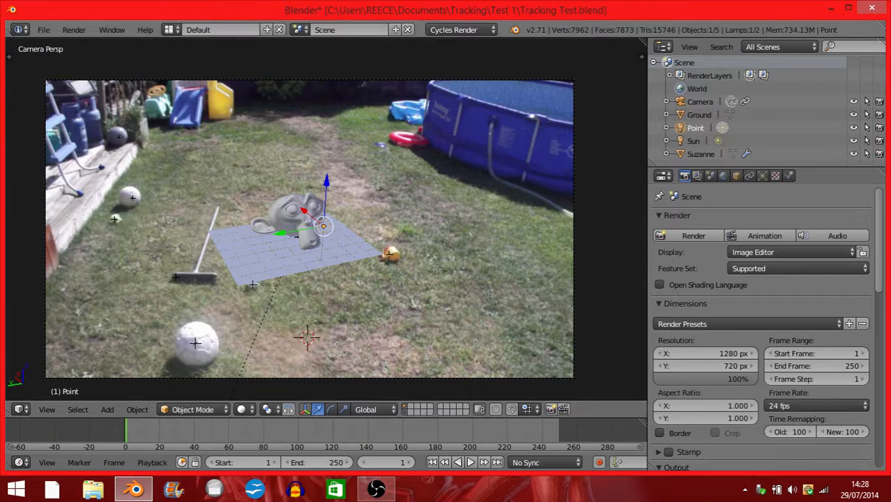
click(244, 410)
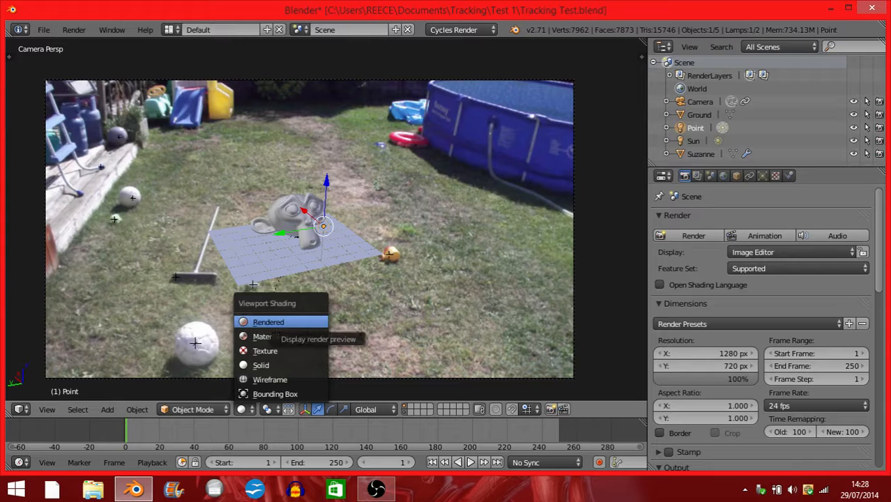
click(268, 322)
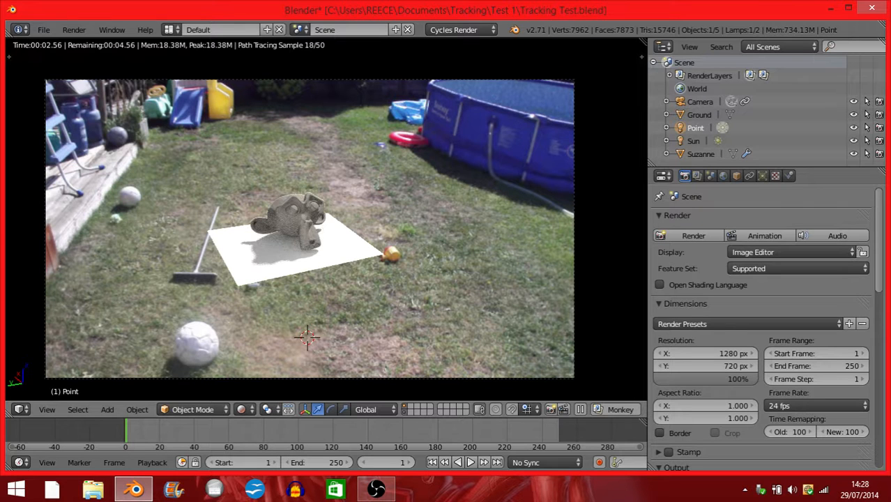
Step: Select the Sun lamp and rotate it around the Z axis
click(694, 141)
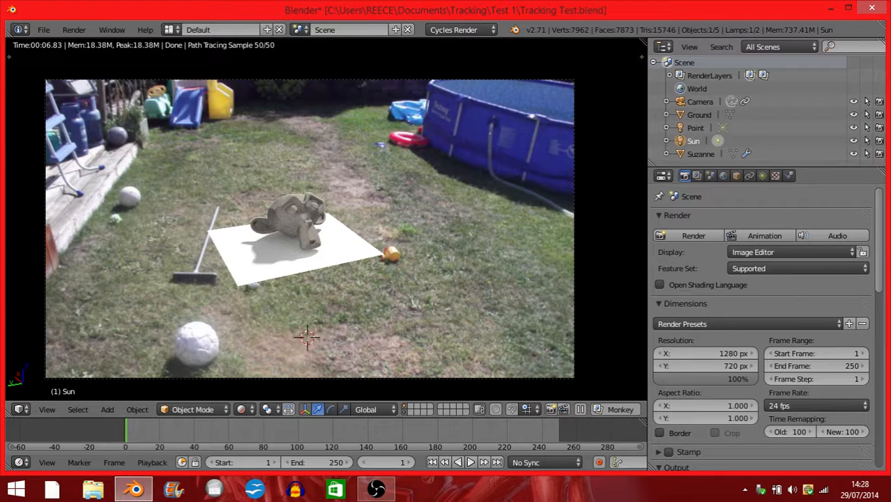
key(r)
key(z)
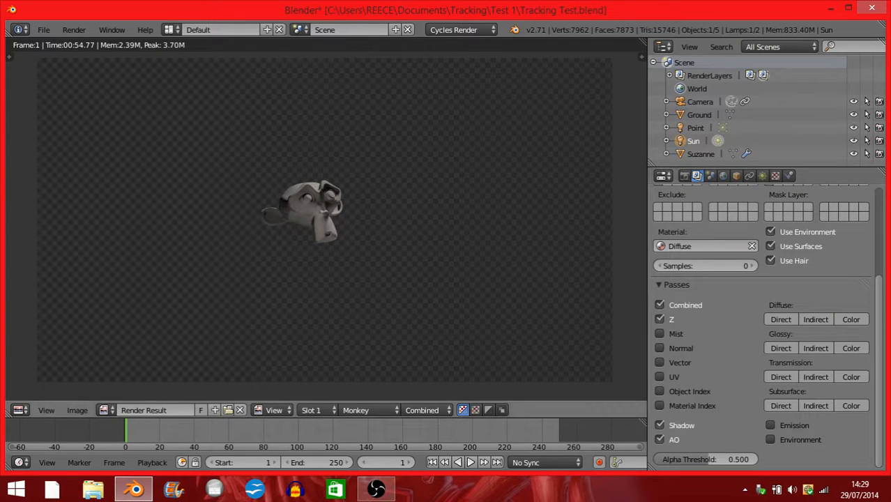
Step: View the Shadows layer of the render result and change the editor to the compositing node editor
click(370, 410)
click(368, 378)
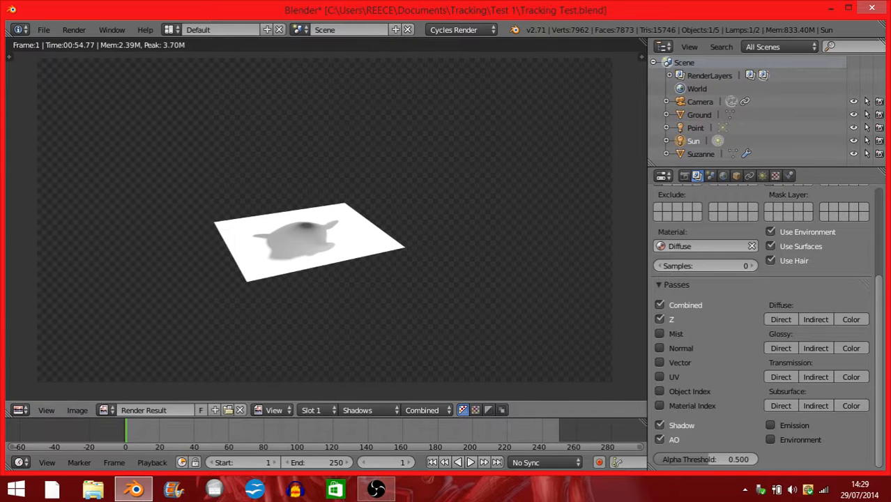
click(20, 410)
click(56, 255)
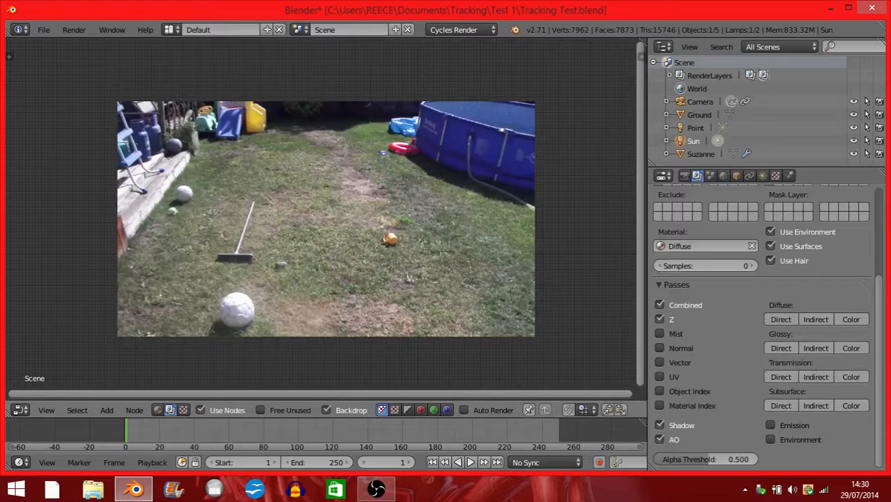
Step: Add two Render Layers nodes, placing the second one above the first
key(shift+a)
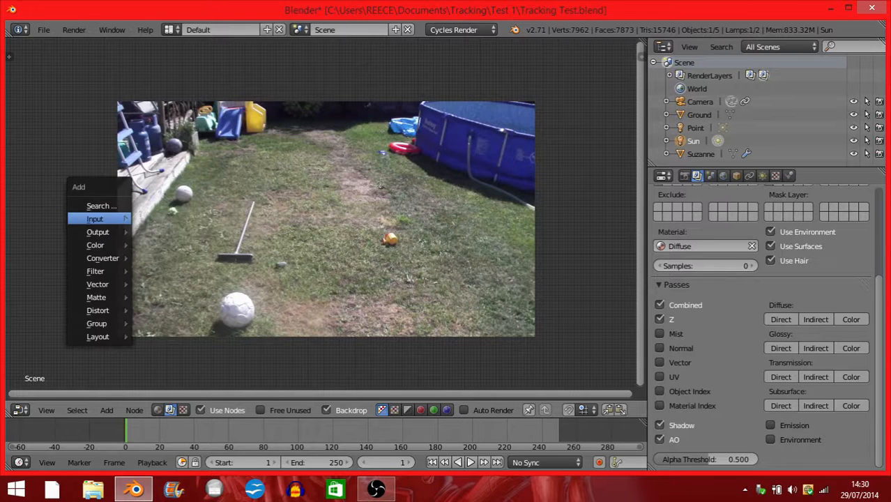
mouse_move(98, 219)
click(175, 219)
click(115, 221)
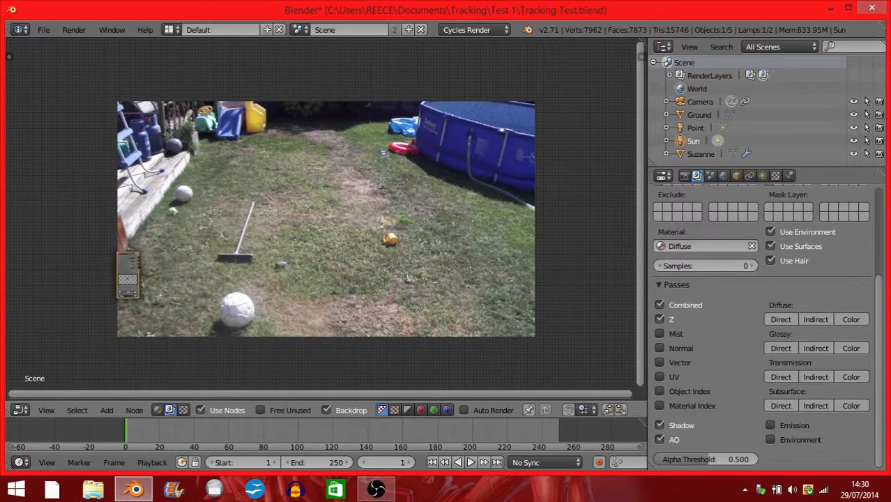
key(shift+a)
click(171, 217)
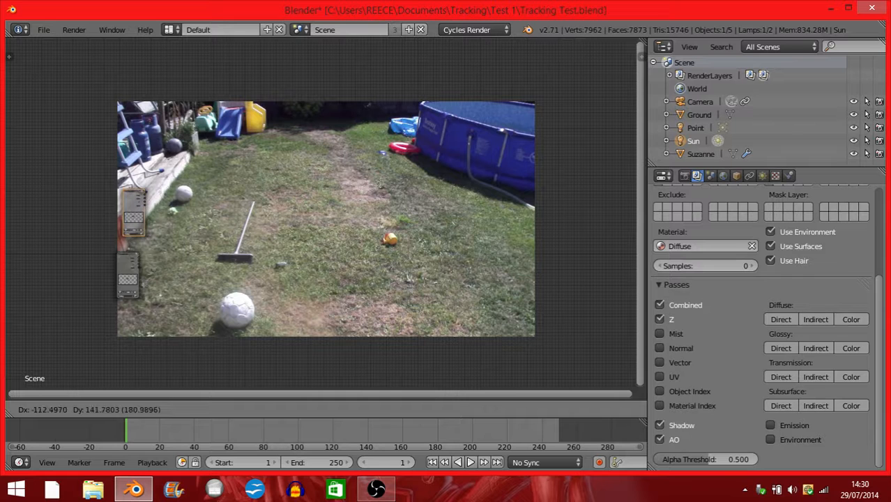
click(123, 244)
Step: Add a Movie Clip node and place it just above the two Render Layers nodes
key(shift+a)
mouse_move(91, 160)
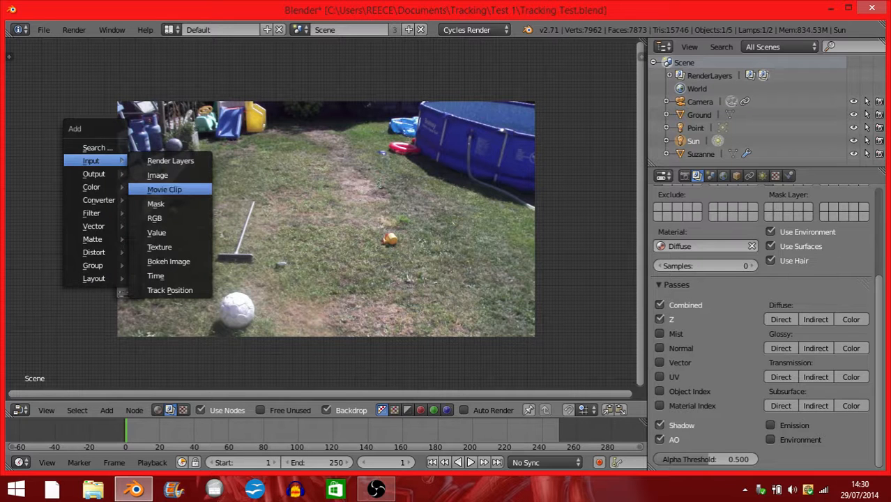
click(167, 190)
click(123, 130)
scroll(123, 131, up, 8)
middle_drag(123, 131, 399, 129)
scroll(399, 128, up, 2)
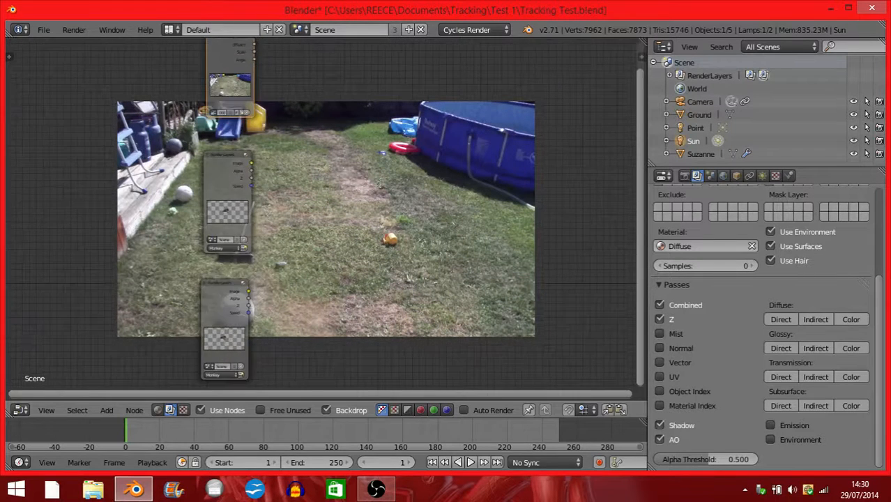
drag(227, 61, 225, 85)
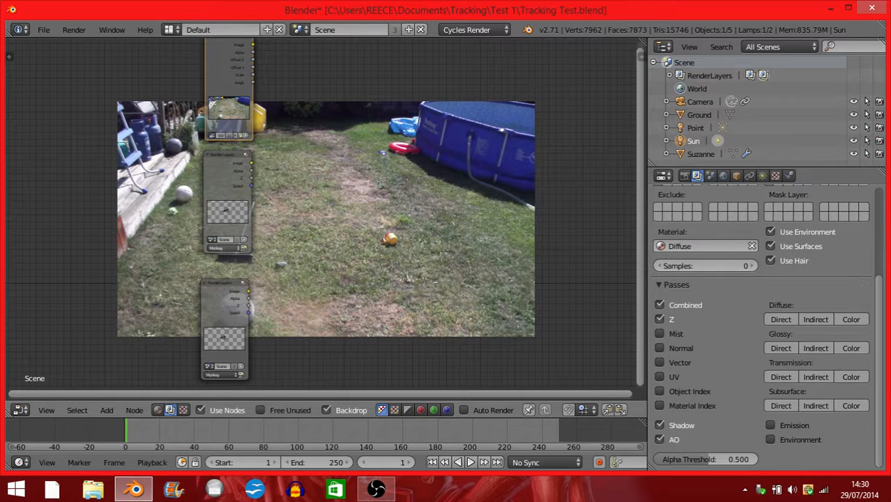
Step: Set the middle Render Layers node to the Shadows layer and move the Monkey layer node closer beneath it
click(223, 248)
click(227, 230)
drag(223, 318, 227, 304)
scroll(227, 305, down, 2)
middle_drag(281, 265, 188, 294)
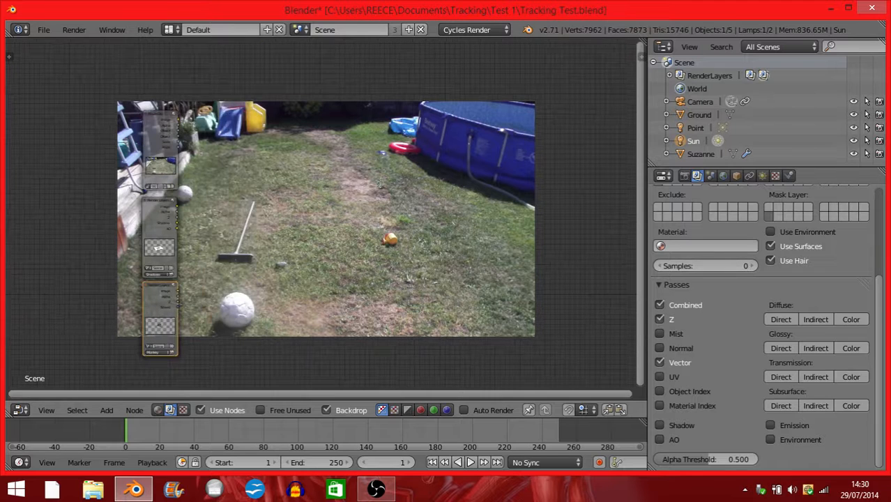
Step: Add a Viewer output node well to the right of the stacked input nodes
key(shift+a)
mouse_move(257, 242)
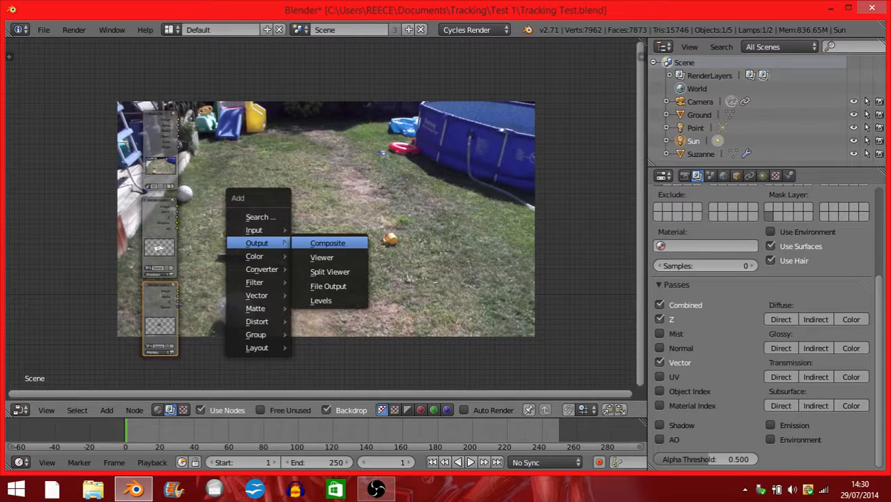
click(328, 243)
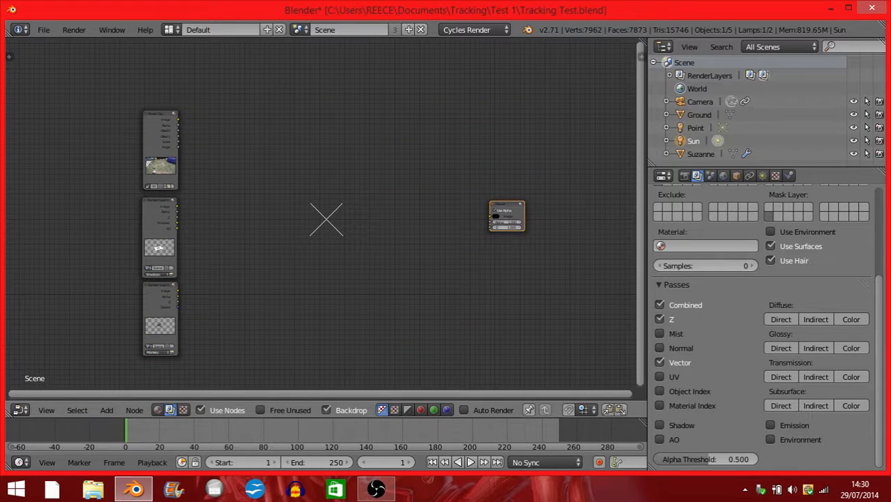
click(507, 216)
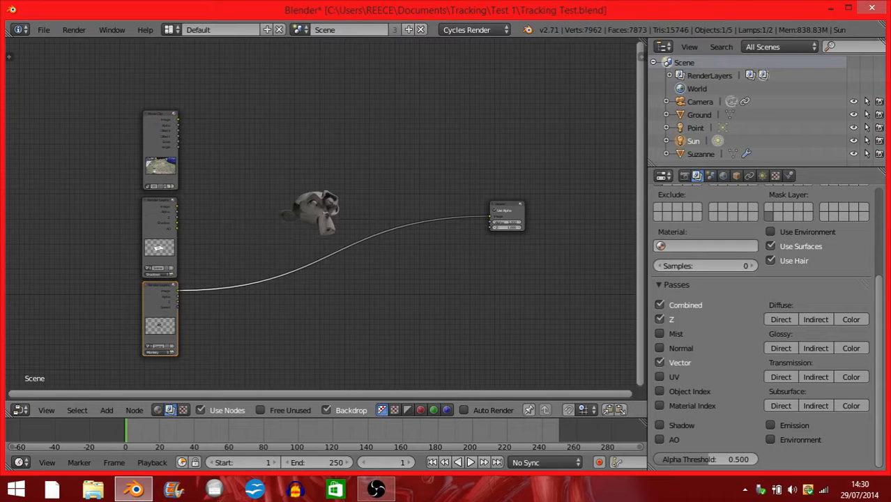
Step: Enable Auto Render and preview the Monkey, Shadows and Movie Clip nodes in turn through the Viewer
scroll(320, 213, up, 2)
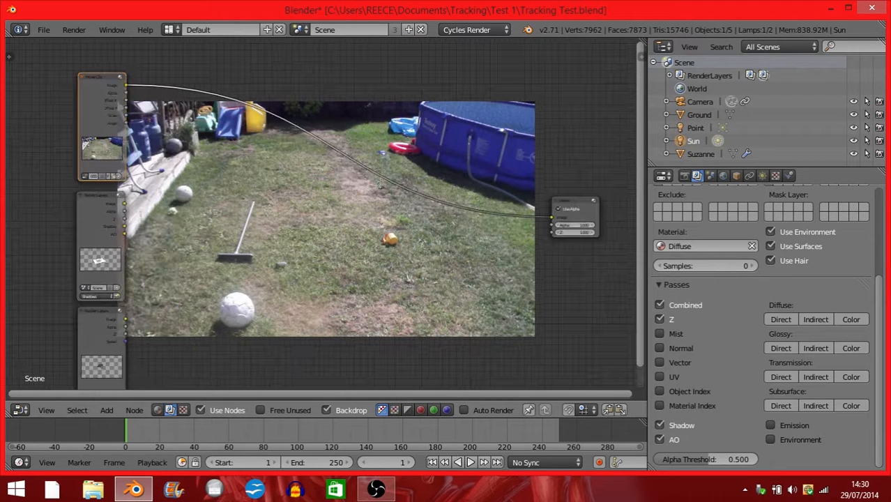
click(465, 410)
ctrl+shift+click(101, 331)
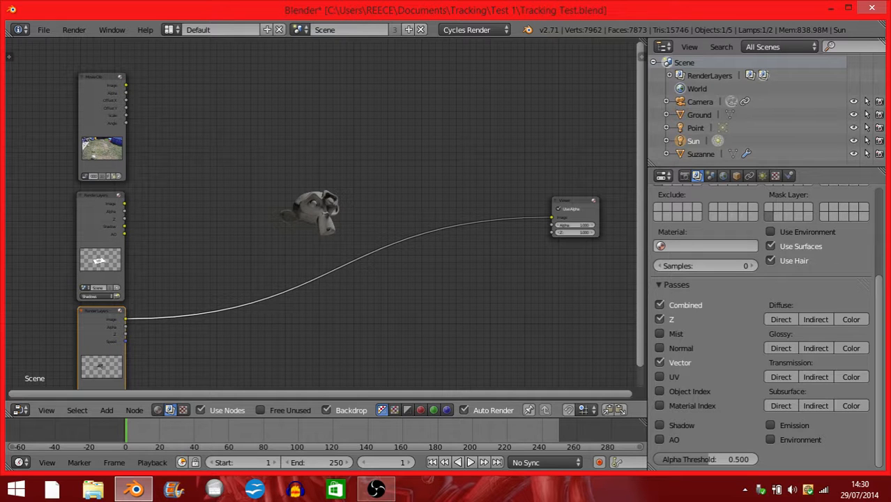
ctrl+shift+click(100, 223)
ctrl+shift+click(101, 112)
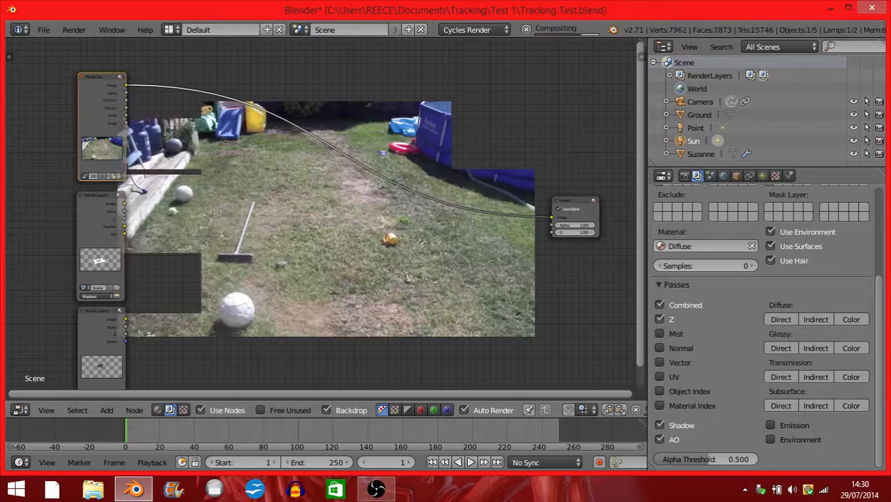
ctrl+shift+click(101, 223)
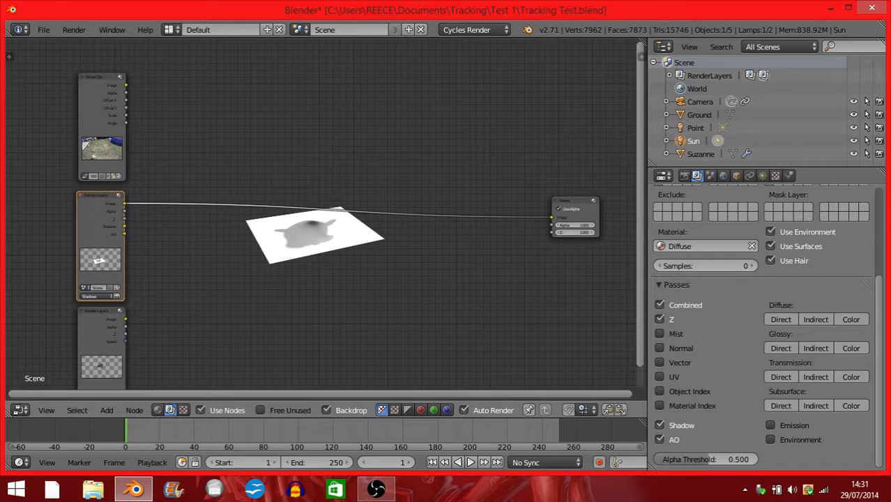
ctrl+shift+click(101, 111)
ctrl+shift+click(101, 223)
Step: Add a Mix color node to the right of the Movie Clip node
key(shift+a)
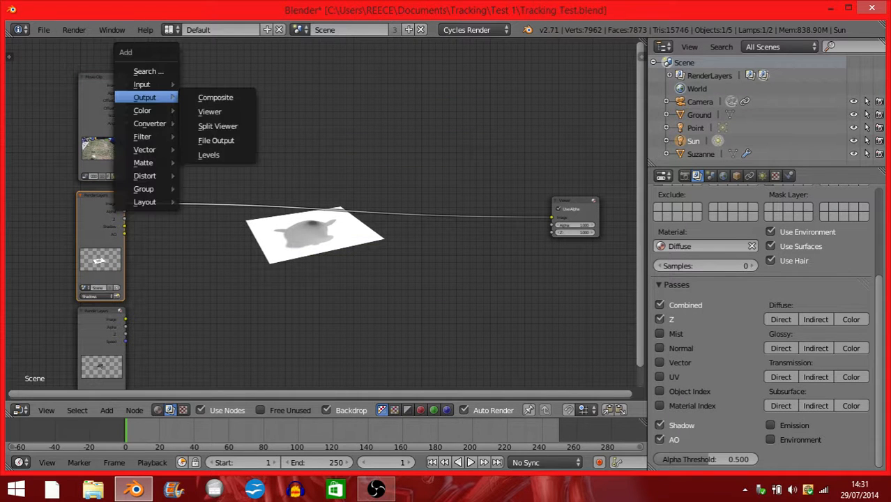
mouse_move(143, 111)
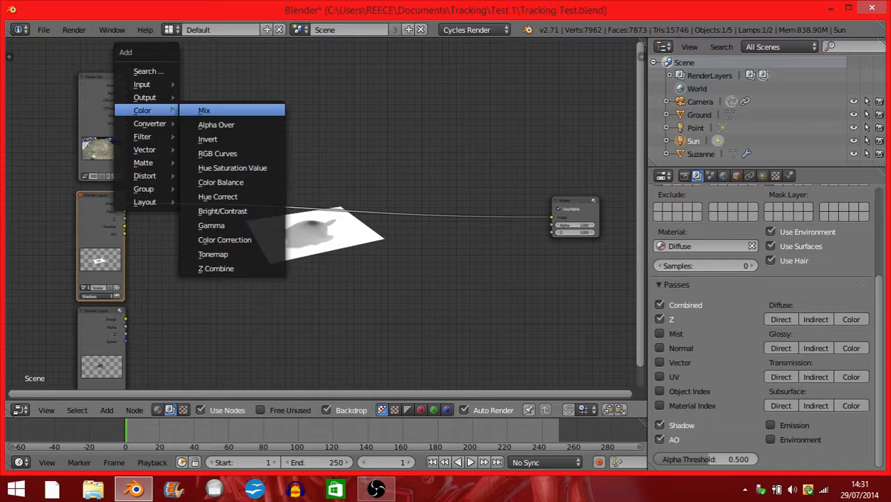
click(223, 109)
click(312, 115)
Step: Connect the Movie Clip image to the Mix node's first Image input and the Shadows layer's Shadow pass to the second
drag(126, 86, 289, 133)
drag(124, 204, 148, 184)
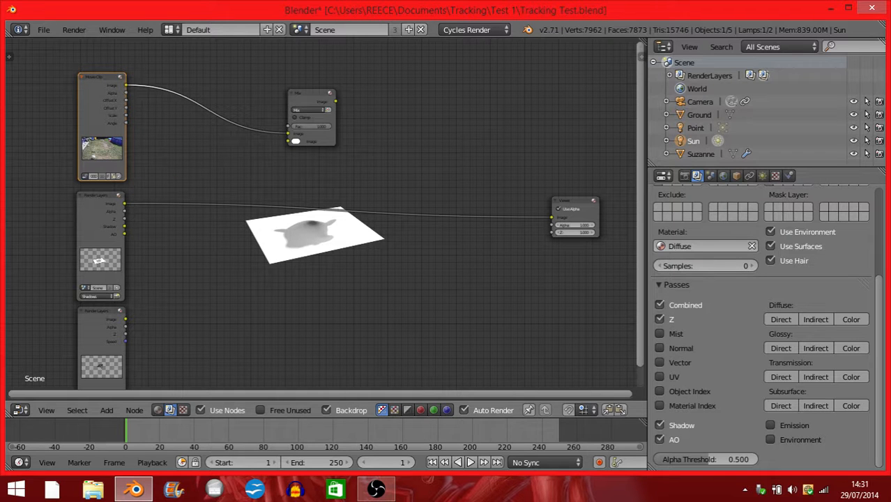
drag(124, 226, 289, 142)
drag(308, 95, 283, 113)
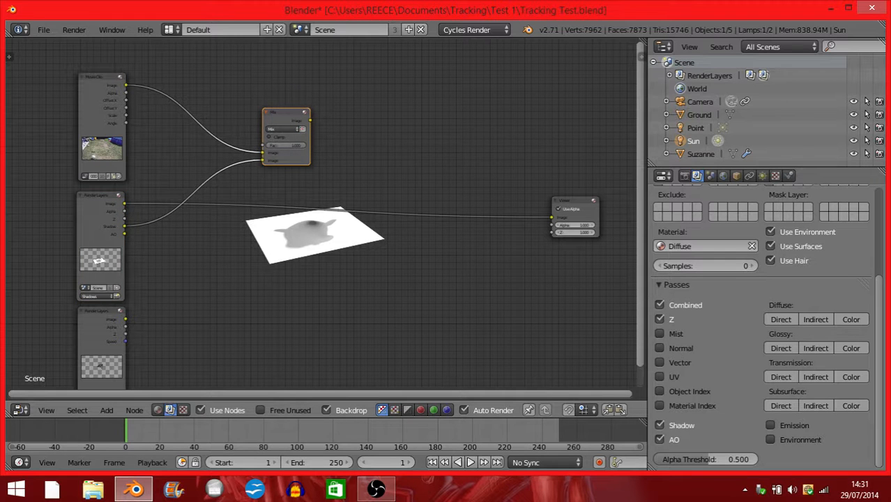
Step: Preview the Mix node through the Viewer and set its blend mode to Multiply
ctrl+shift+click(285, 113)
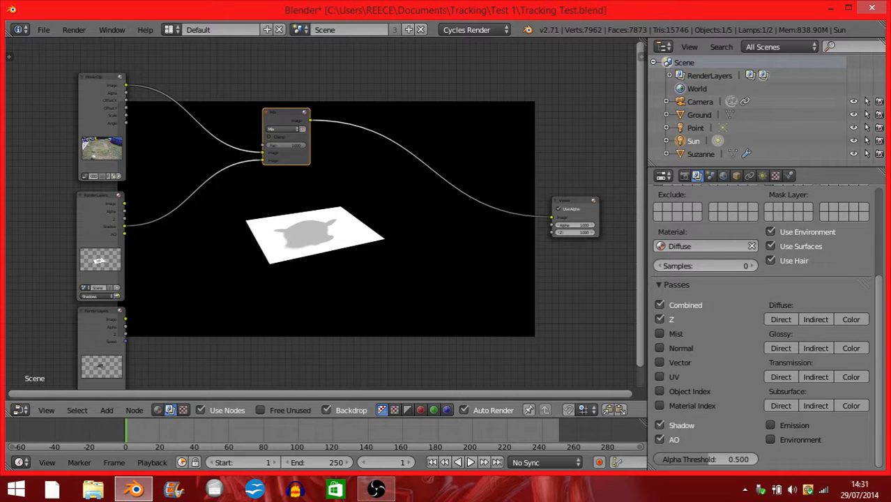
click(283, 129)
click(285, 152)
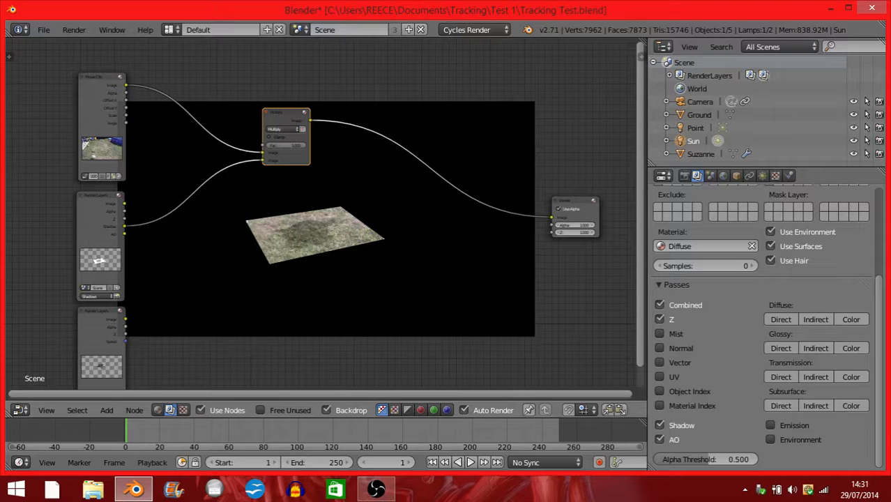
Step: Insert a second Mix node into the Shadow link feeding the Multiply node and preview it through the Viewer
key(shift+a)
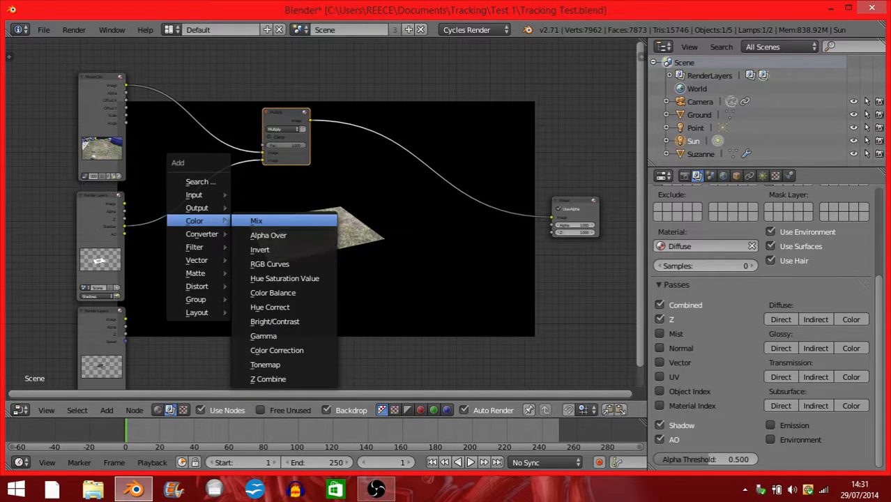
click(279, 222)
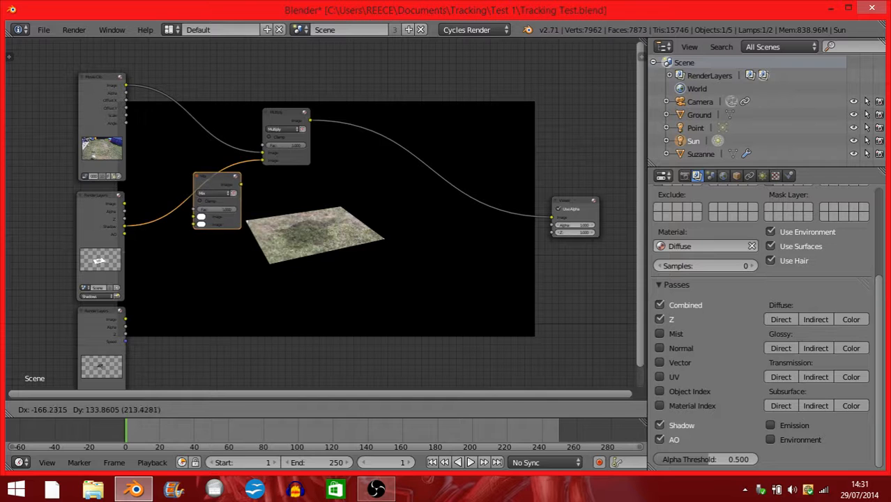
click(222, 178)
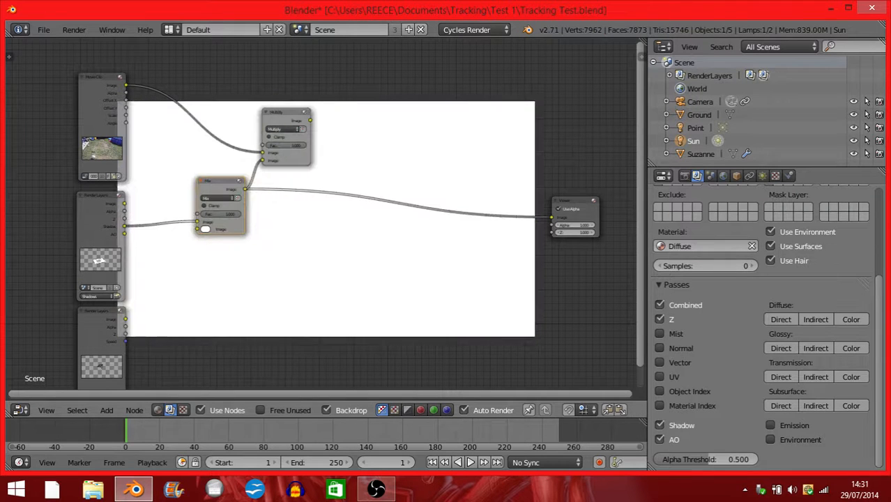
drag(222, 181, 208, 178)
Step: Move the Shadow link to the new Mix node's second Image input and connect the Shadows layer's Alpha to its Fac
drag(184, 218, 184, 225)
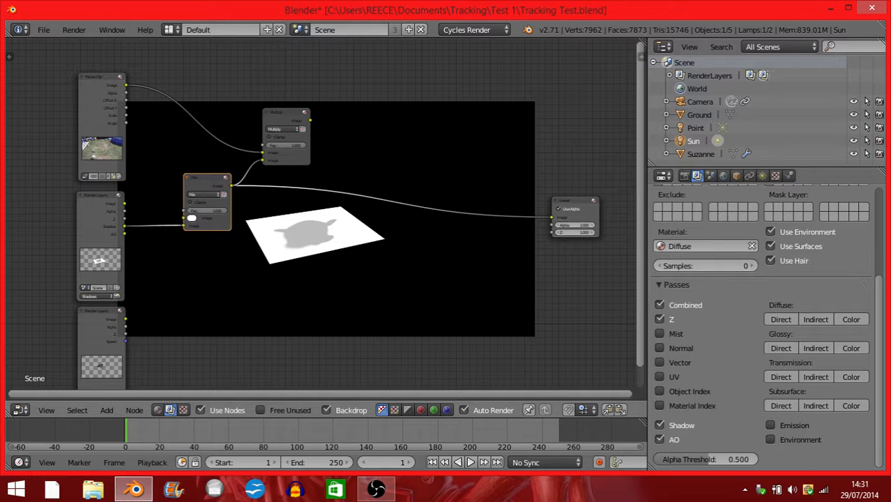
drag(124, 210, 183, 211)
scroll(321, 222, down, 1)
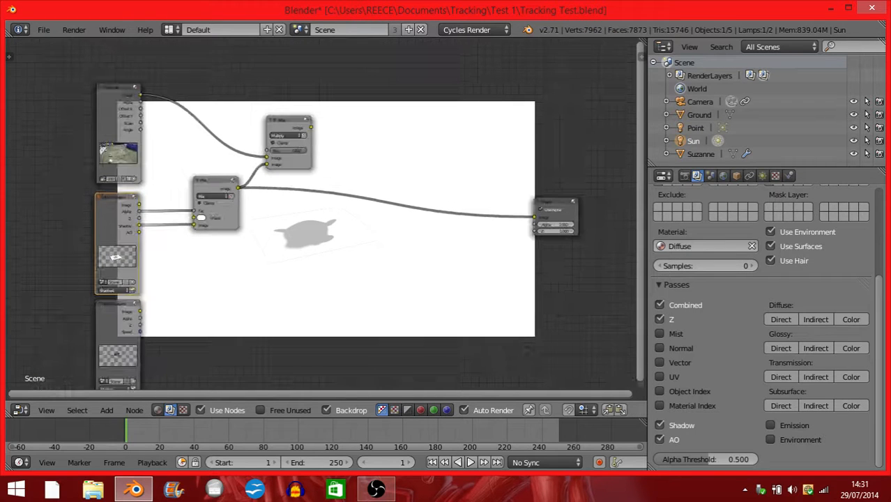
Step: Preview the Multiply node through the Viewer and spread the Multiply and Mix nodes apart to make room before the Mix node
middle_drag(320, 230, 308, 194)
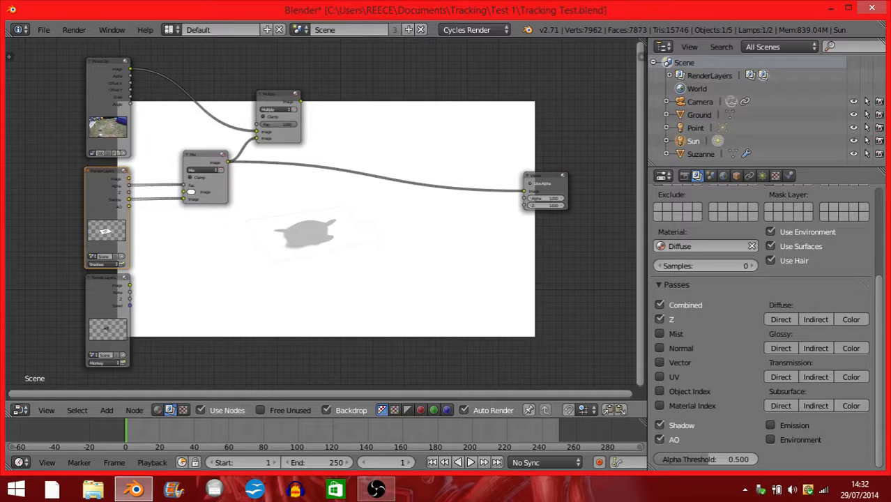
ctrl+shift+click(275, 102)
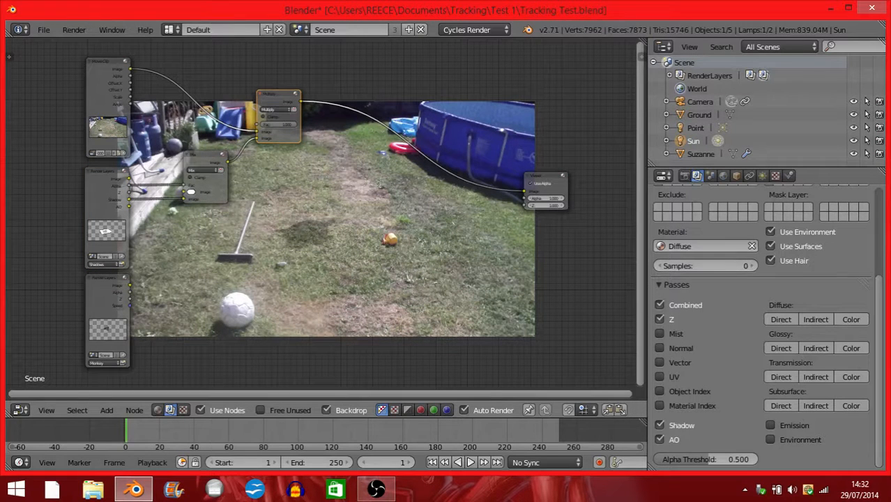
drag(206, 156, 201, 171)
scroll(321, 215, up, 1)
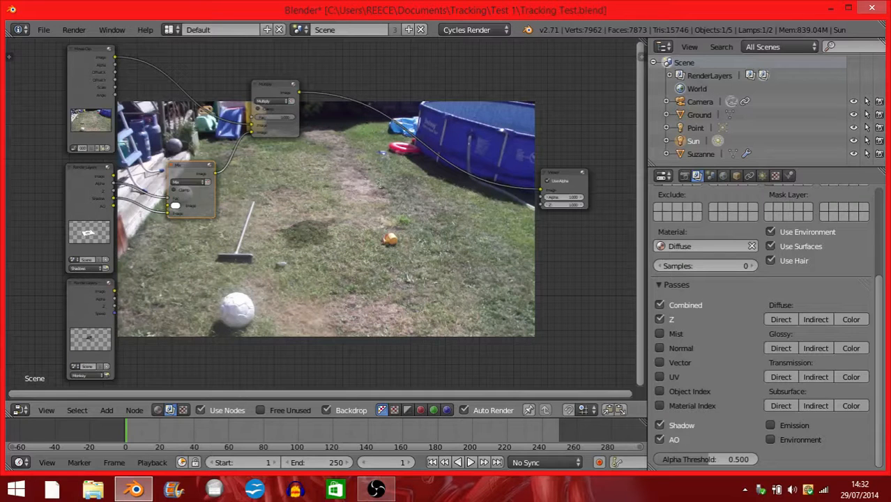
drag(189, 166, 208, 152)
drag(270, 85, 368, 51)
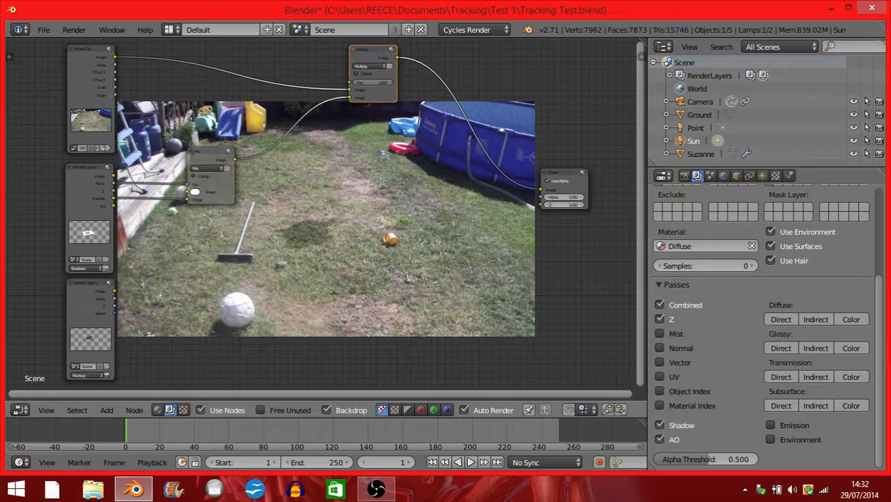
drag(210, 151, 282, 145)
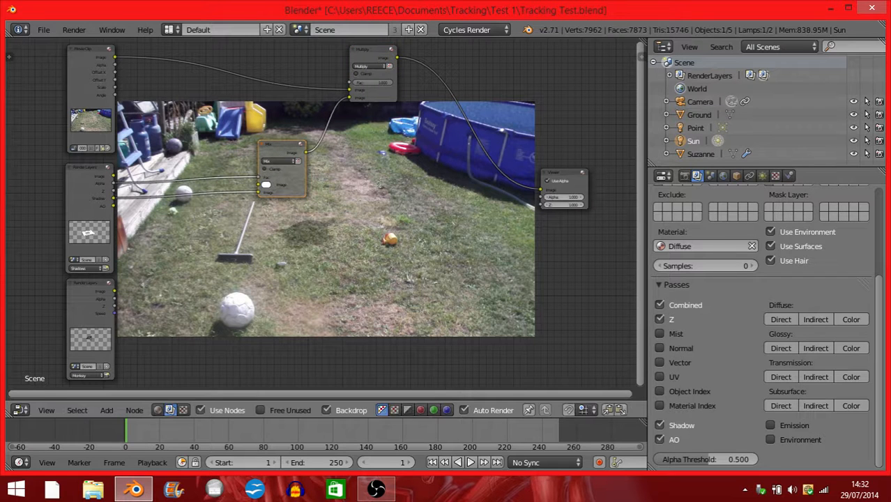
Step: Insert a Dilate/Erode node into the link from the Shadows layer's Alpha to the Mix node's Fac
key(shift+a)
mouse_move(183, 170)
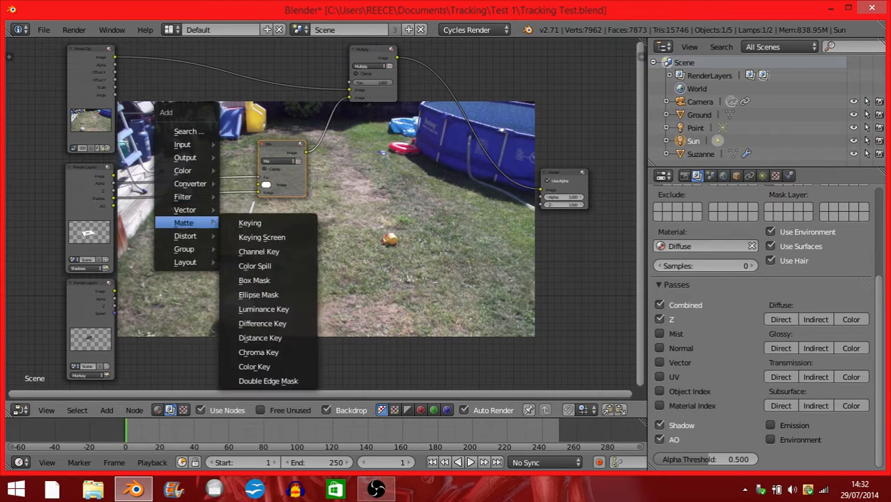
mouse_move(183, 197)
click(255, 210)
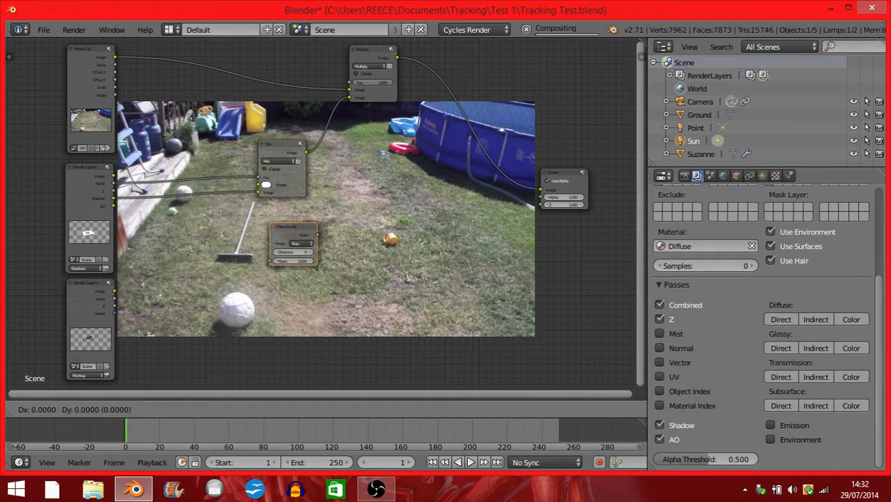
click(172, 148)
drag(180, 170, 173, 154)
scroll(173, 154, up, 3)
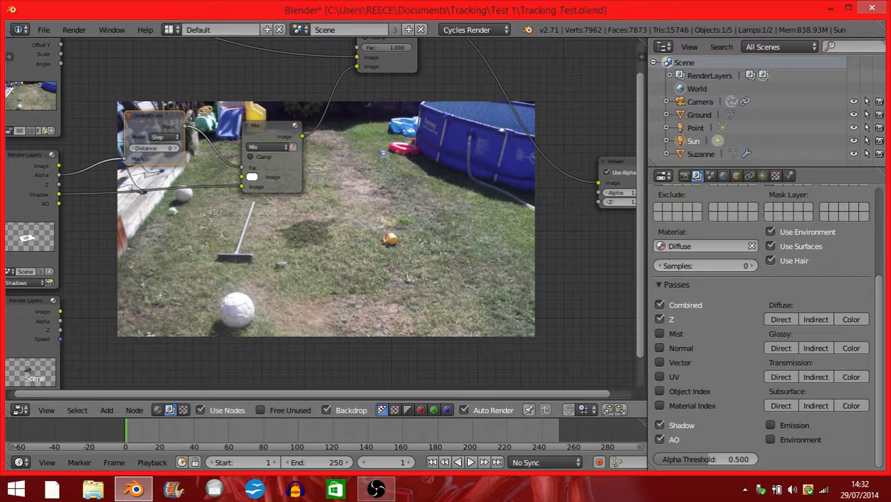
Step: Set the Dilate/Erode node's distance to -10 and preview its mask through the Viewer
click(134, 148)
click(155, 148)
key(BackSpace)
text(-10)
key(Return)
ctrl+shift+click(154, 125)
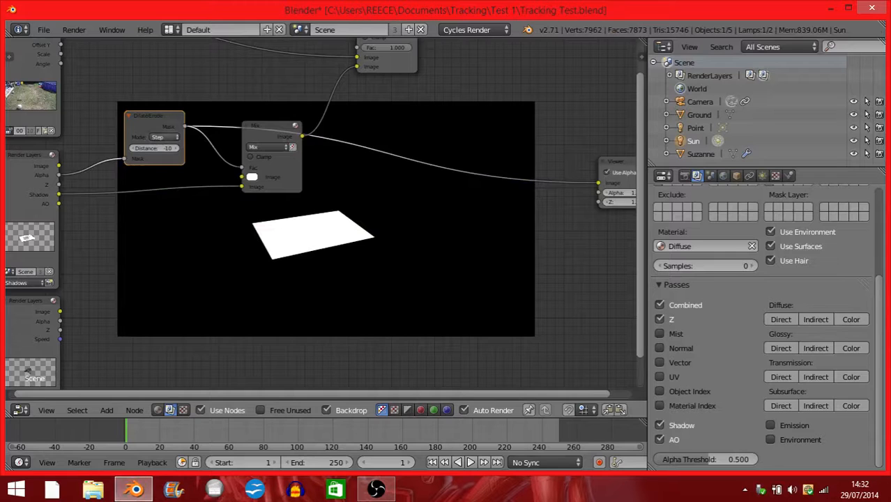
Step: Try another distance on the Dilate/Erode node and set it back to -10
drag(155, 148, 134, 149)
click(155, 148)
text(15)
key(BackSpace)
key(BackSpace)
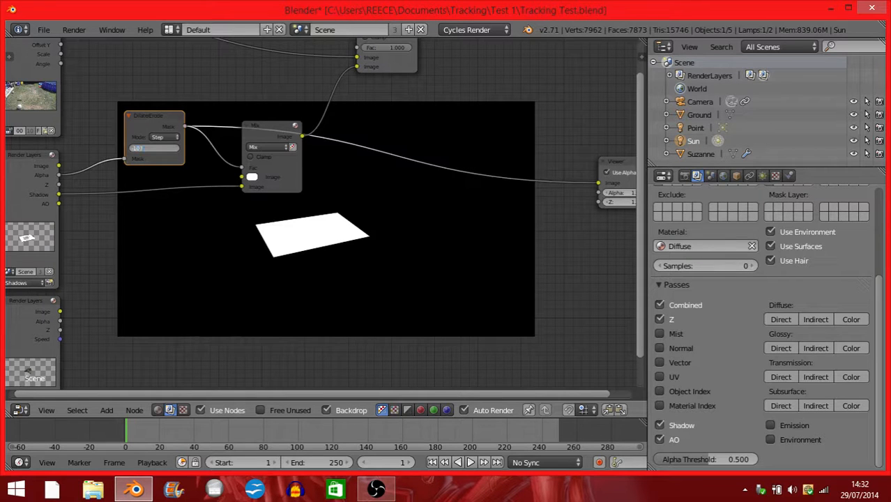
text(-10)
key(Return)
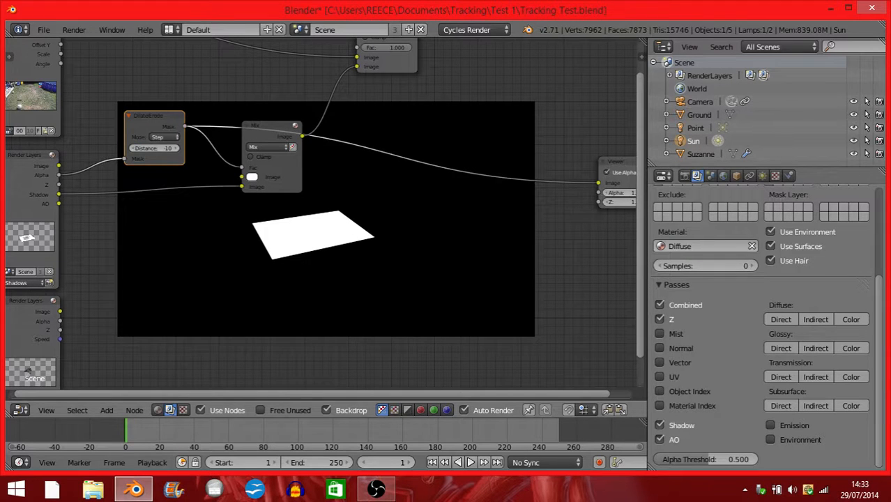
Step: Preview the Multiply node through the Viewer, comparing it with the Shadows render layer
scroll(323, 216, down, 3)
ctrl+shift+click(372, 59)
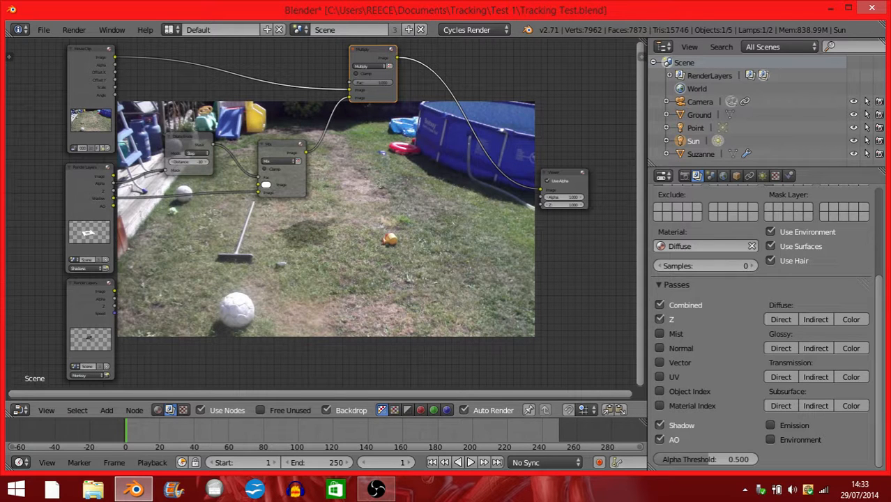
ctrl+shift+click(88, 190)
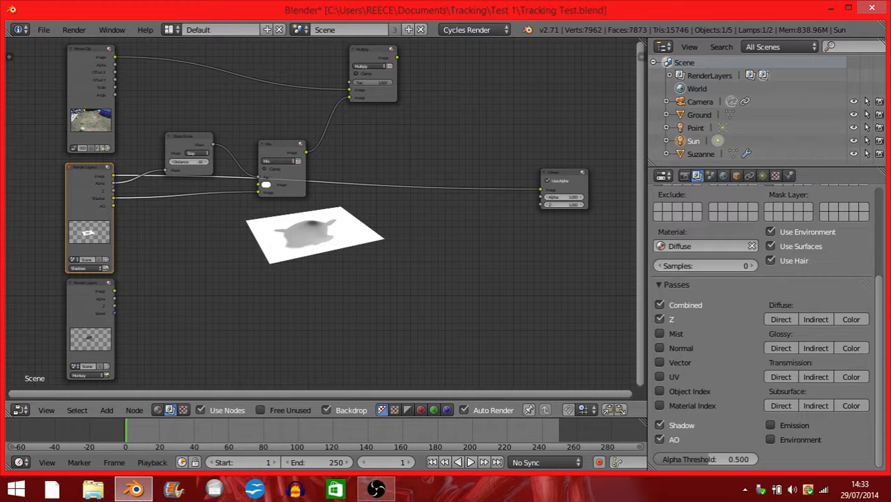
ctrl+shift+click(373, 57)
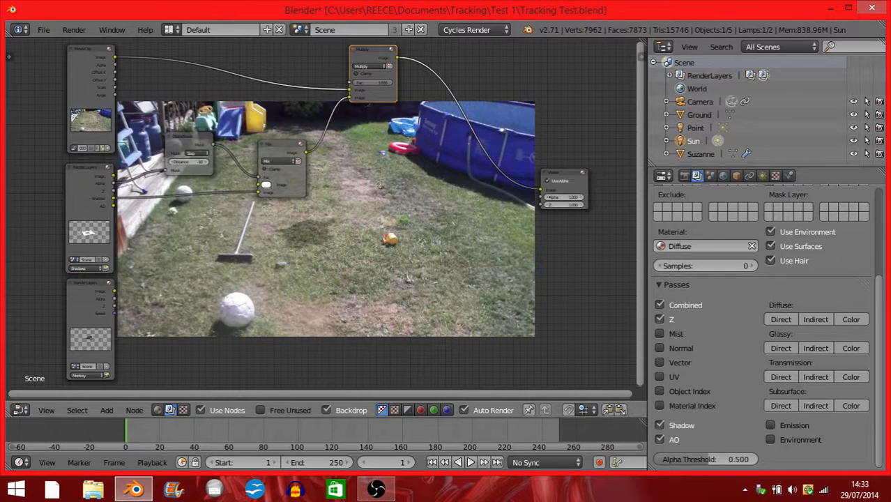
Step: Move the Viewer node farther away and insert a new Mix node into the link between the Multiply node and the Viewer
middle_drag(390, 223, 320, 220)
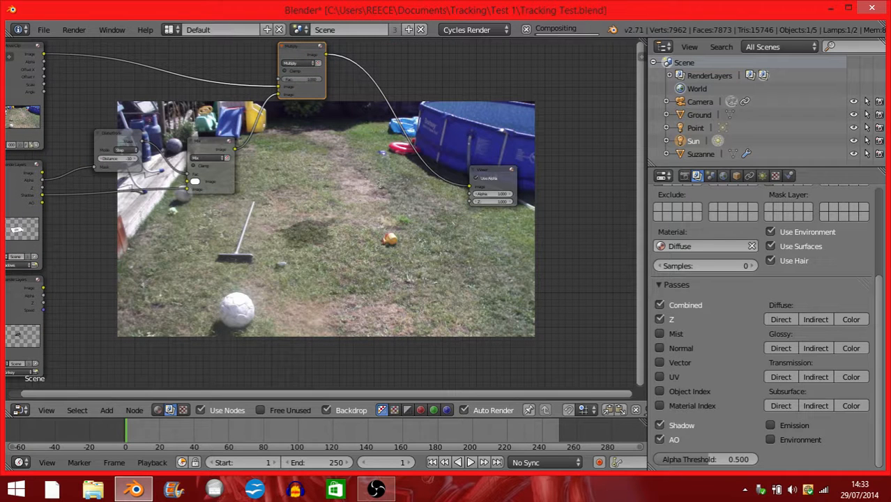
drag(494, 171, 561, 166)
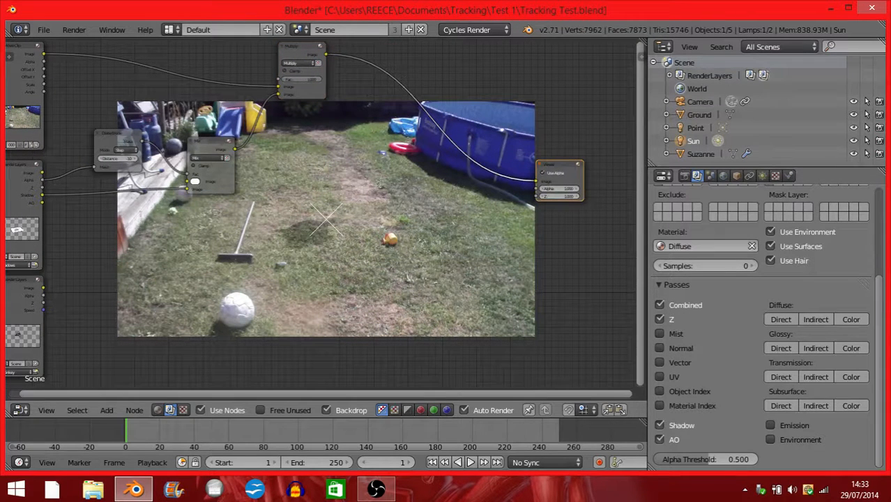
key(shift+a)
key(Escape)
key(shift+a)
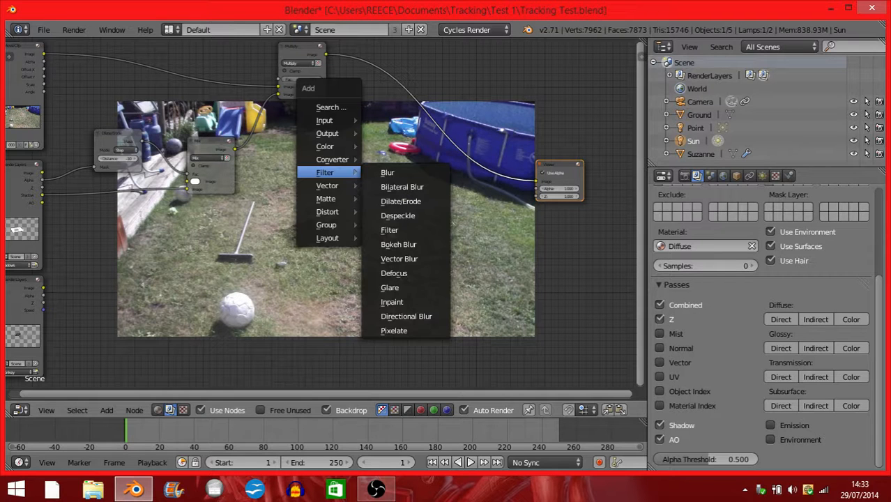
mouse_move(356, 146)
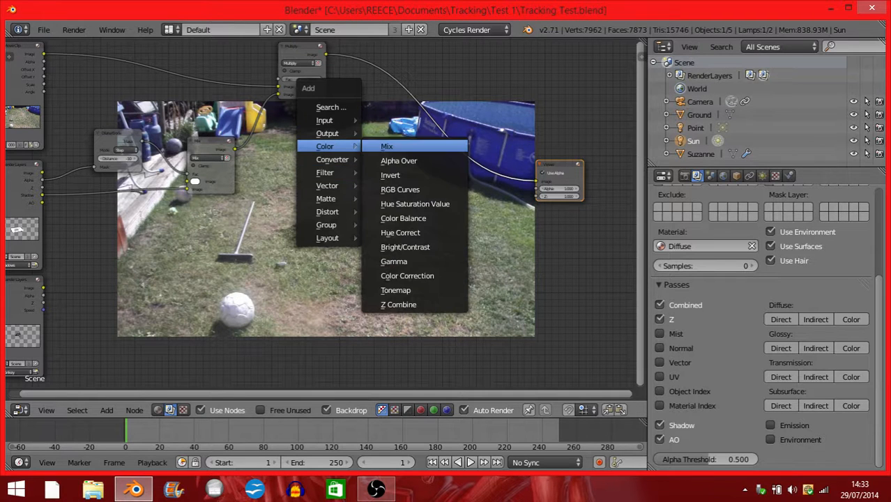
click(387, 147)
click(444, 143)
drag(436, 117, 410, 137)
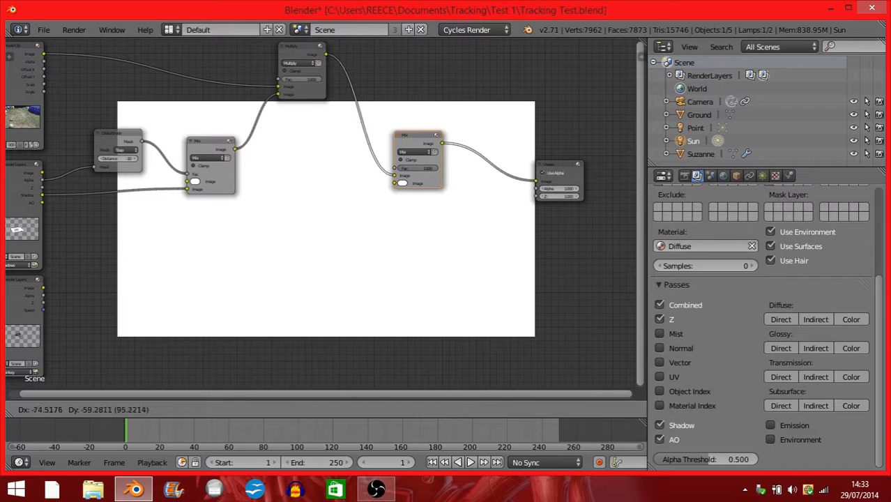
Step: Add another unconnected Mix node and set the blend mode of the Mix node feeding the Viewer to Multiply
key(shift+a)
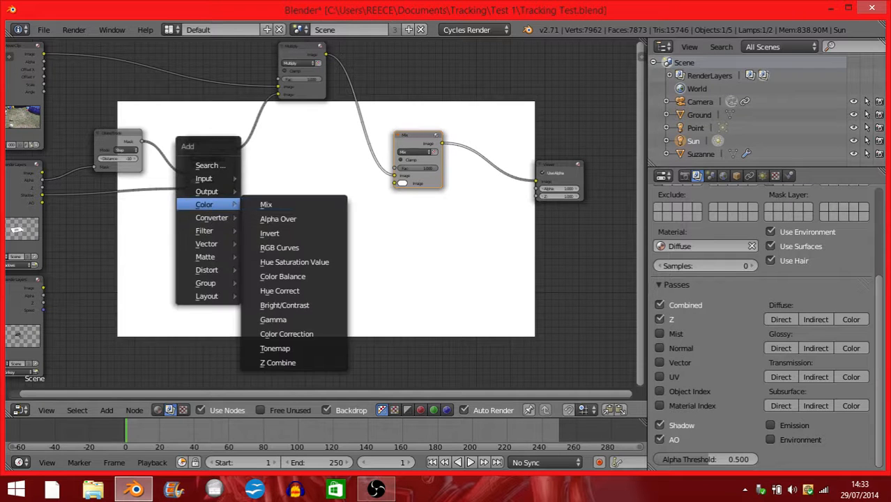
click(318, 201)
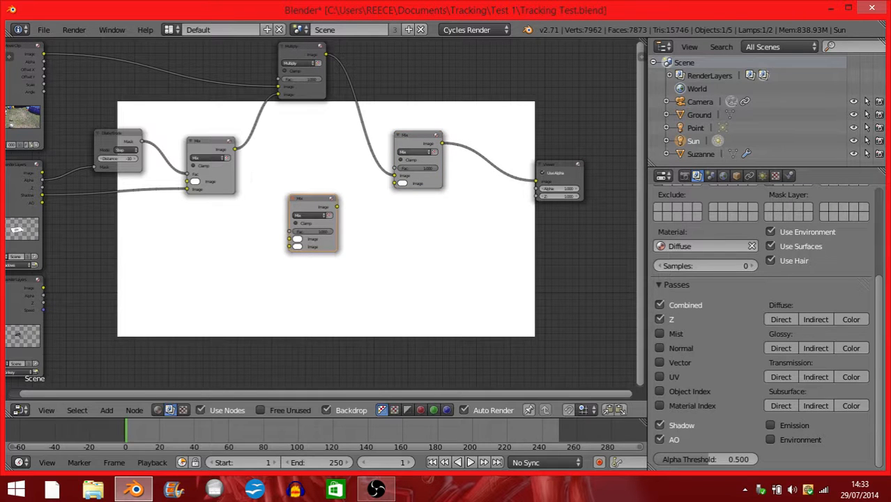
click(416, 151)
click(417, 177)
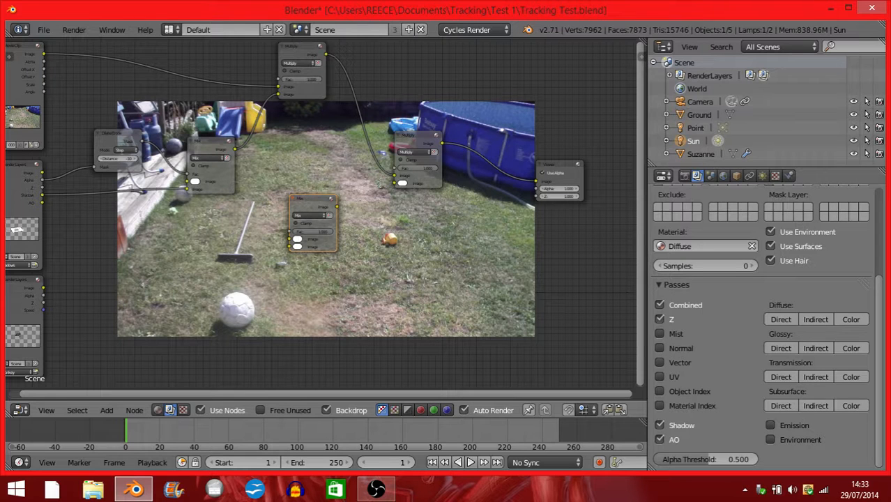
Step: Feed the Dilate/Erode mask into the unconnected Mix node's Fac, the Shadows layer's AO into its second Image, and its output into the second Multiply
drag(142, 149, 254, 202)
drag(209, 143, 254, 120)
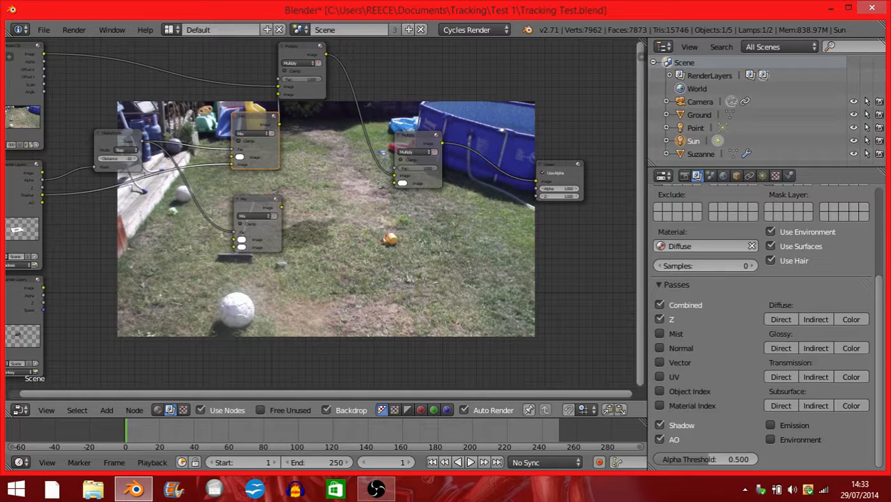
click(97, 133)
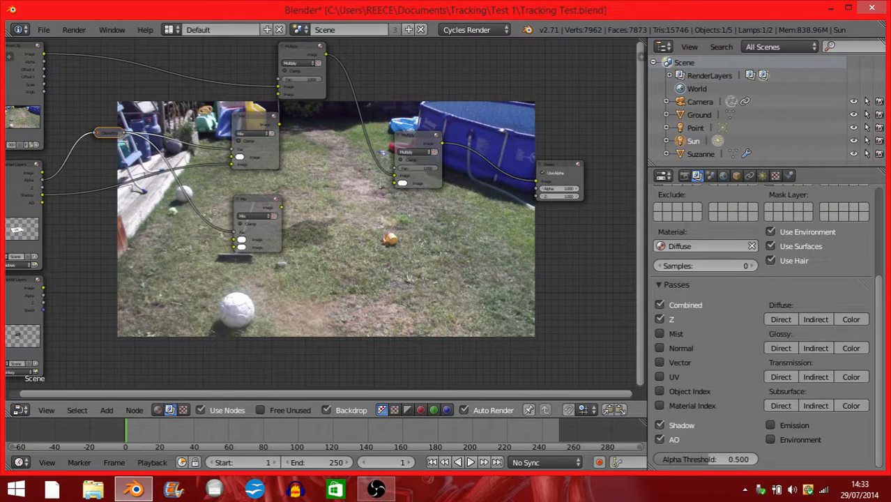
drag(42, 203, 234, 247)
drag(280, 206, 395, 182)
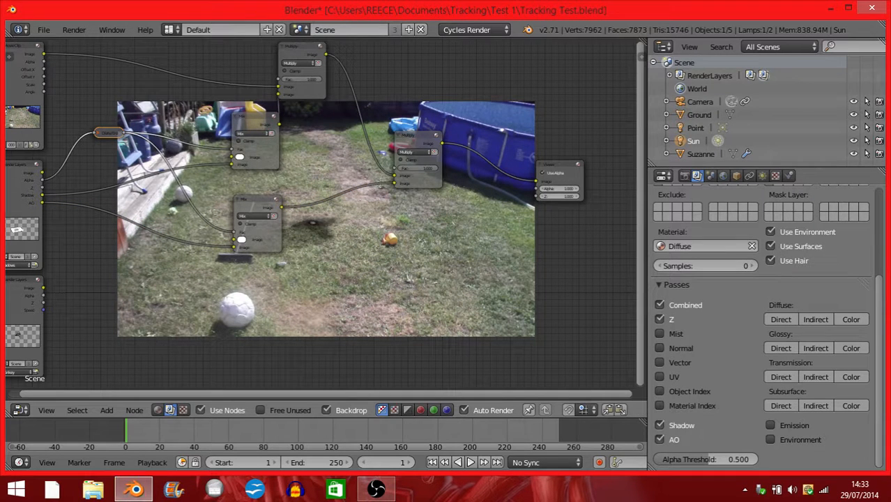
Step: Reposition the first Multiply node farther from the Mix node that feeds it
middle_drag(395, 183, 356, 154)
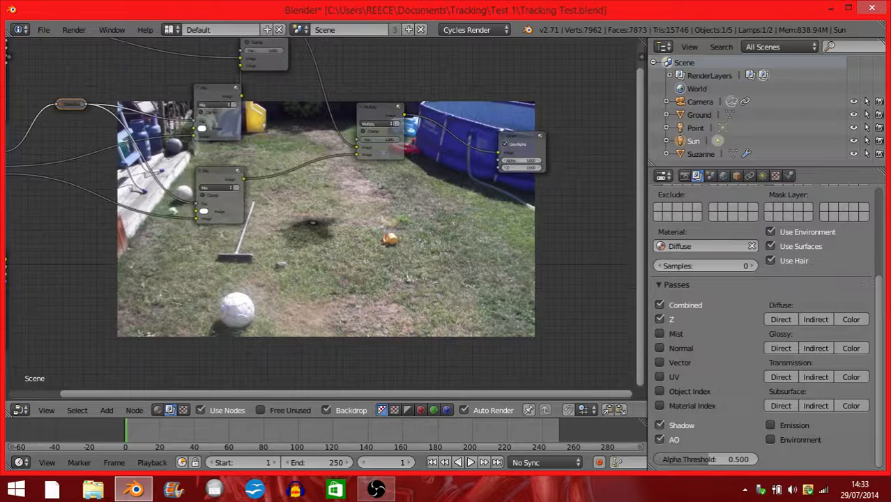
scroll(326, 213, up, 1)
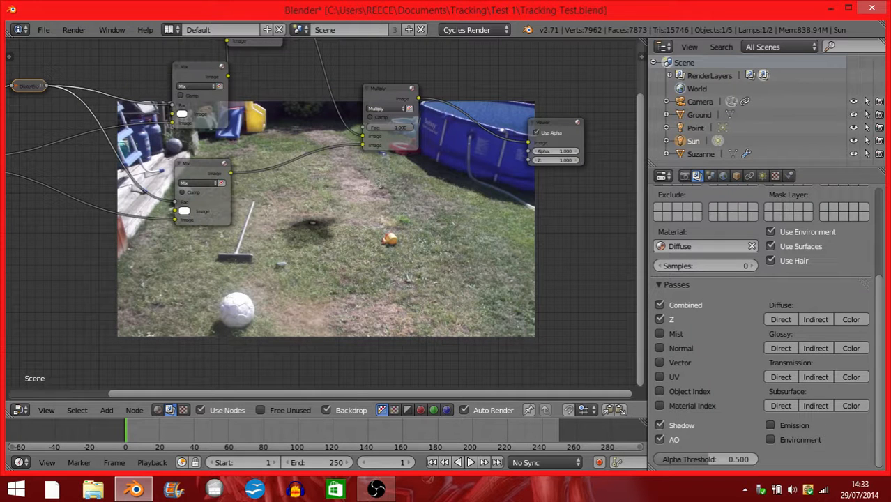
middle_drag(326, 213, 383, 298)
drag(310, 119, 370, 101)
mouse_move(453, 215)
mouse_down()
mouse_move(435, 215)
mouse_move(457, 215)
mouse_up()
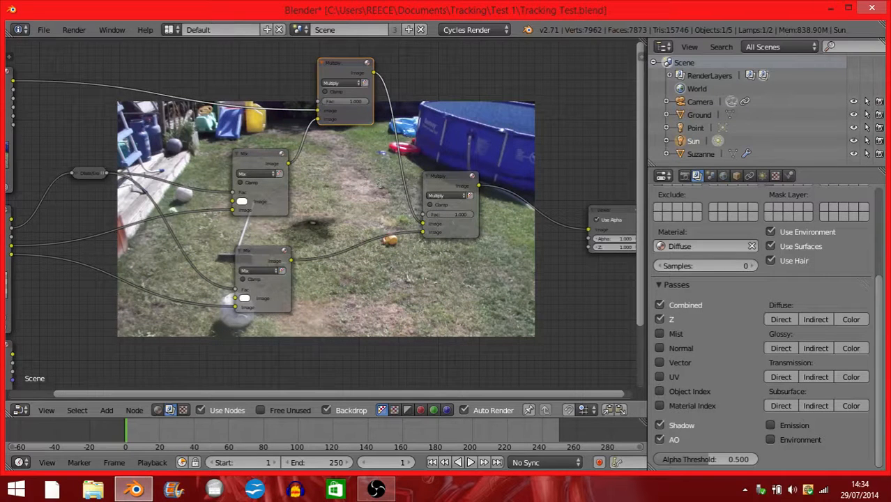
Step: Move the Viewer node aside and insert an Alpha Over node into the link between the second Multiply node and the Viewer
scroll(320, 216, down, 1)
middle_drag(117, 175, 11, 56)
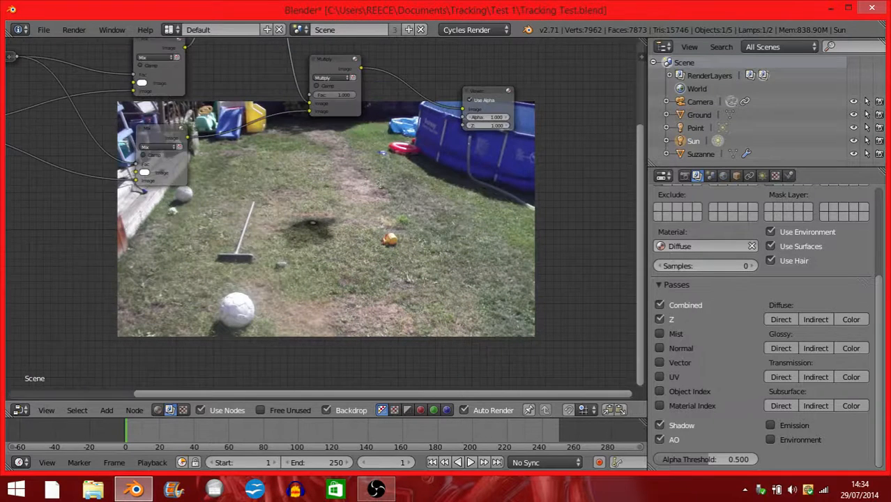
key(g)
click(325, 221)
scroll(324, 220, down, 1)
scroll(324, 220, down, 1)
key(shift+a)
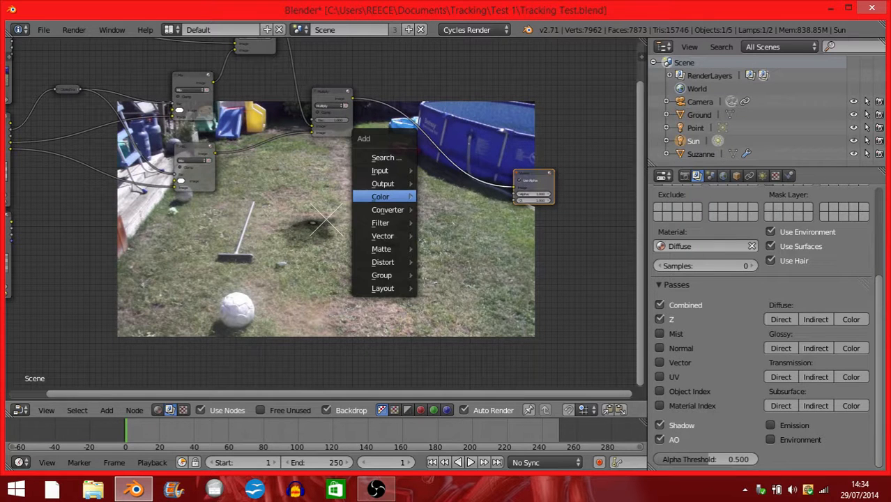
mouse_move(380, 197)
click(454, 210)
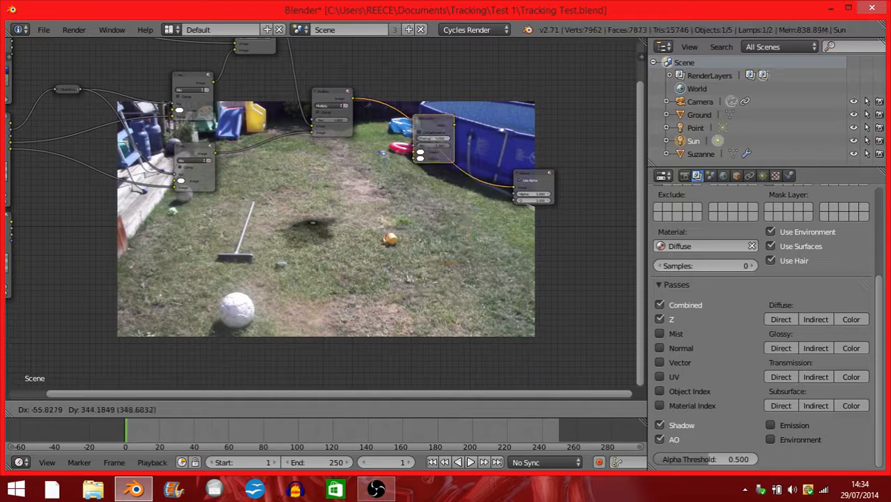
click(419, 150)
Step: Connect the Monkey layer's Image to the Alpha Over node's second Image input and reposition the Alpha Over and Viewer nodes
drag(55, 220, 408, 168)
drag(418, 134, 430, 170)
scroll(436, 170, up, 2)
middle_drag(440, 168, 423, 104)
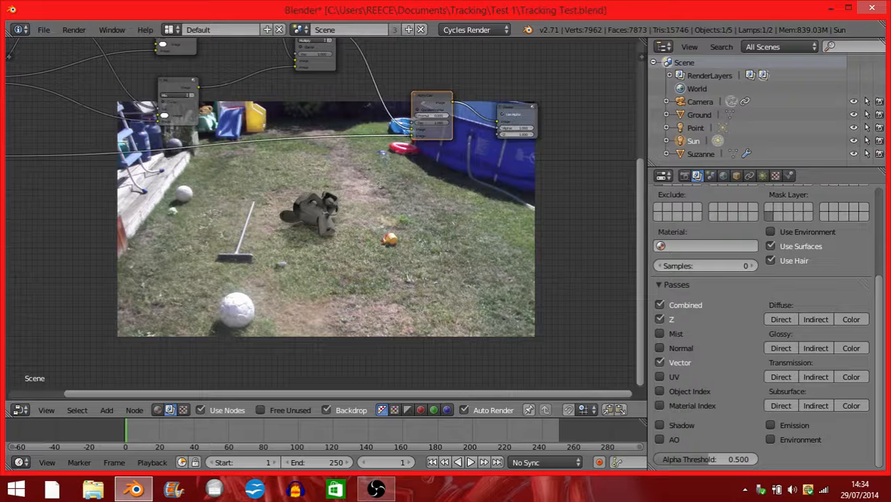
drag(515, 108, 589, 111)
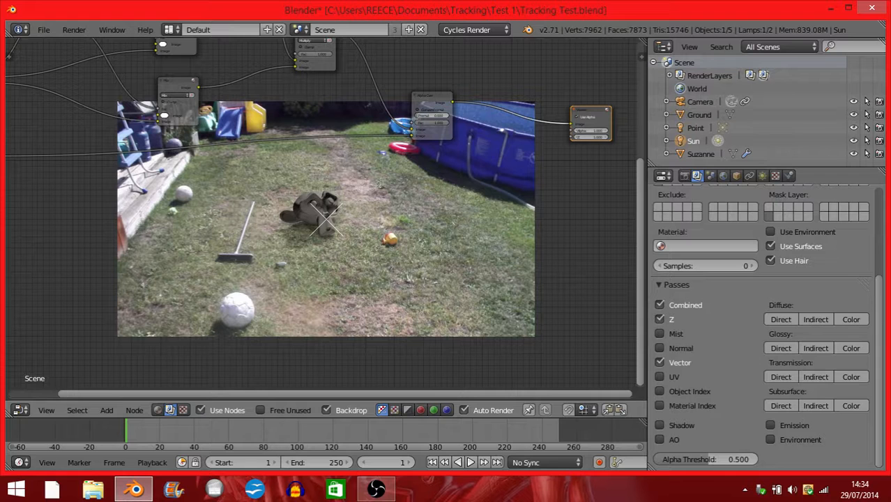
middle_drag(433, 188, 457, 169)
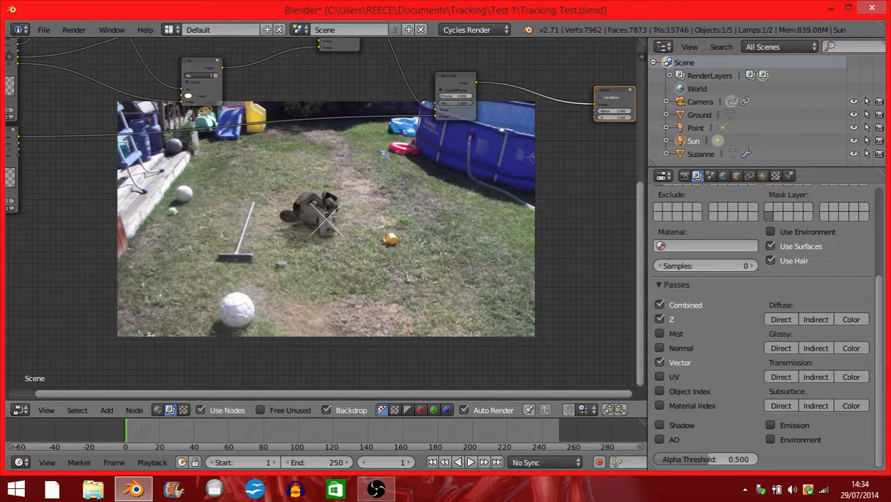
Step: Insert an RGB Curves node into the link between the Movie Clip and the first Multiply node
middle_drag(419, 188, 440, 235)
middle_drag(237, 161, 415, 294)
scroll(321, 213, up, 4)
middle_drag(335, 202, 312, 297)
key(shift+a)
mouse_move(239, 175)
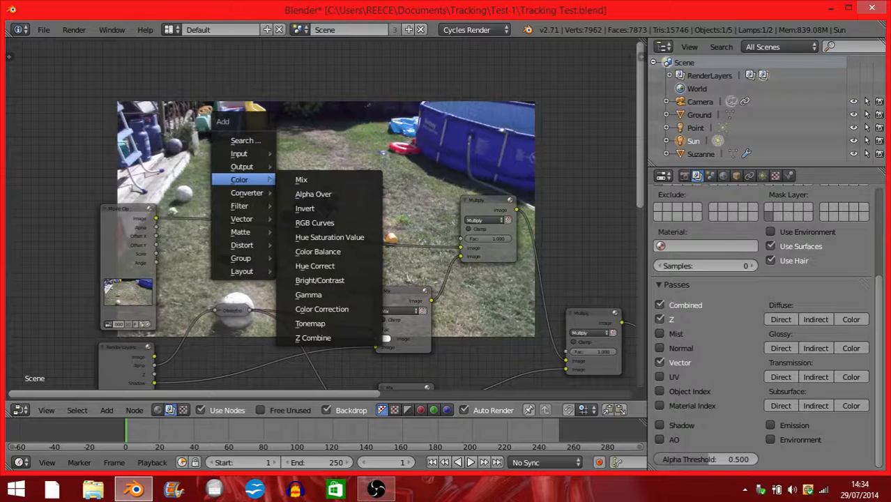
click(314, 215)
click(290, 272)
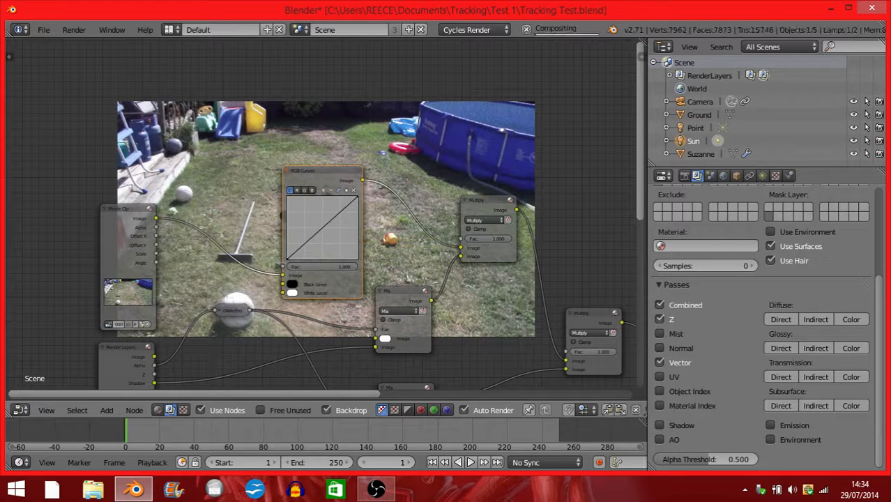
drag(290, 272, 282, 264)
Step: Darken the footage by pulling the RGB Curves midpoint down to X 0.61111, Y 0.38125
drag(314, 224, 323, 228)
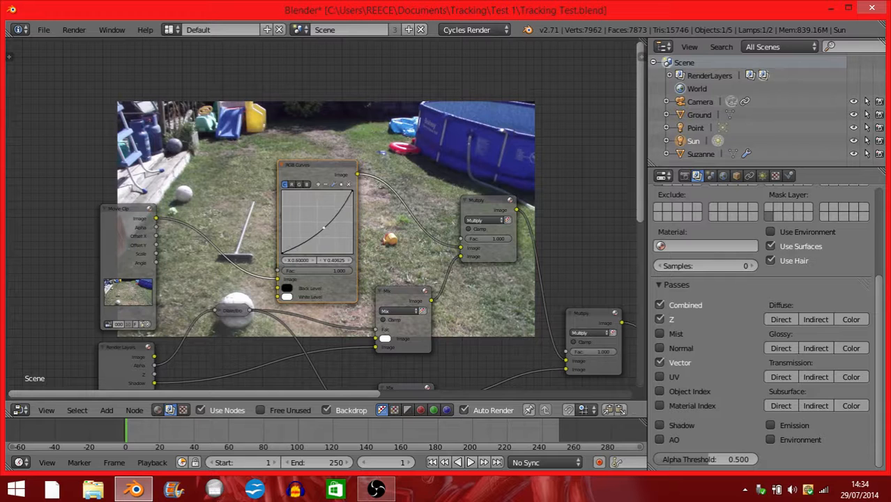
middle_drag(285, 276, 60, 356)
drag(98, 309, 100, 310)
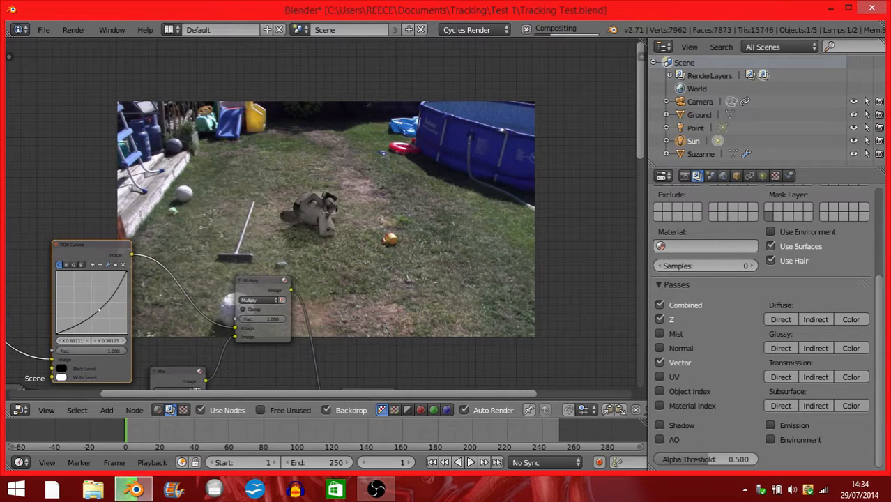
Step: Insert a Vector Blur node between the Monkey layer and Alpha Over, and connect the layer's Z and Speed outputs to it
middle_drag(265, 306, 239, 65)
scroll(219, 185, down, 5)
key(shift+a)
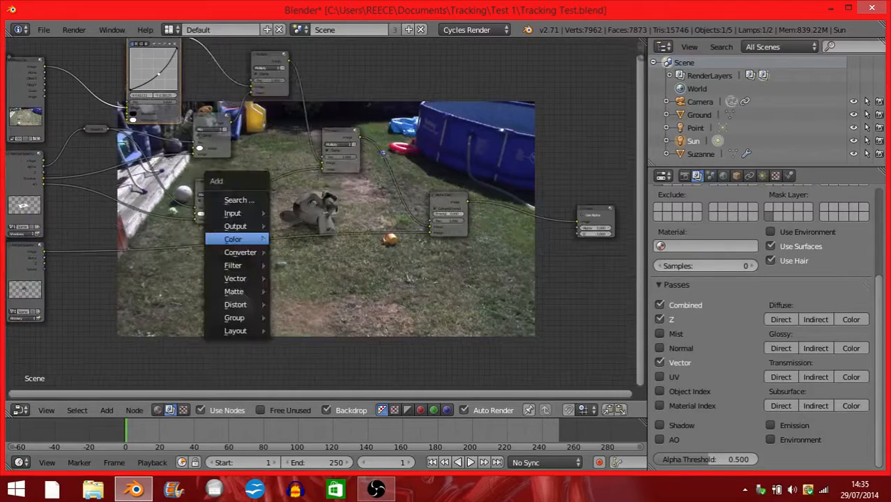
mouse_move(237, 279)
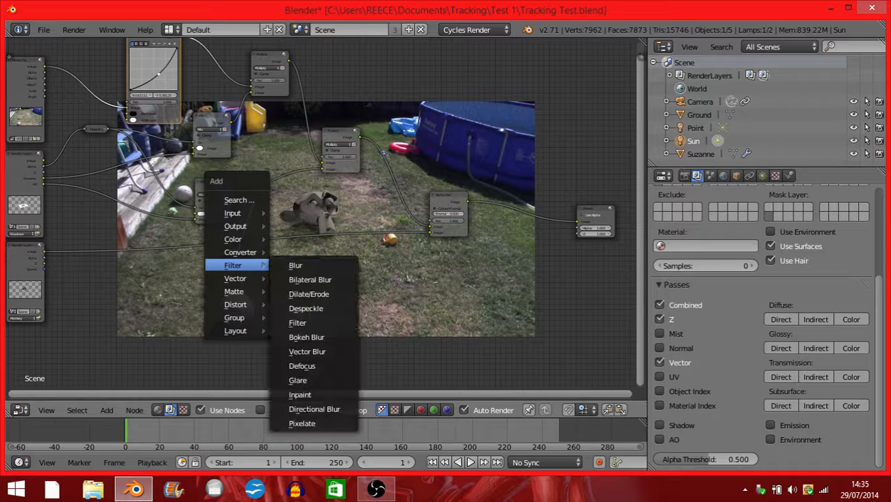
click(321, 350)
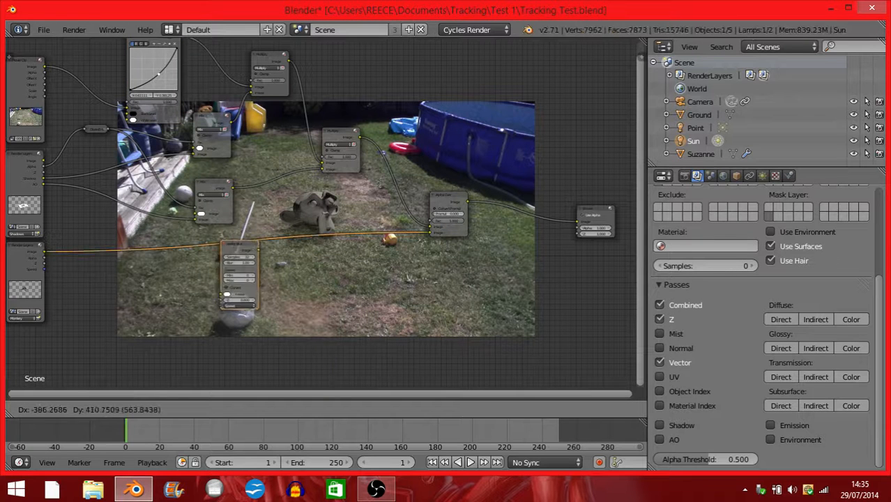
click(224, 233)
drag(45, 258, 221, 292)
drag(43, 268, 226, 290)
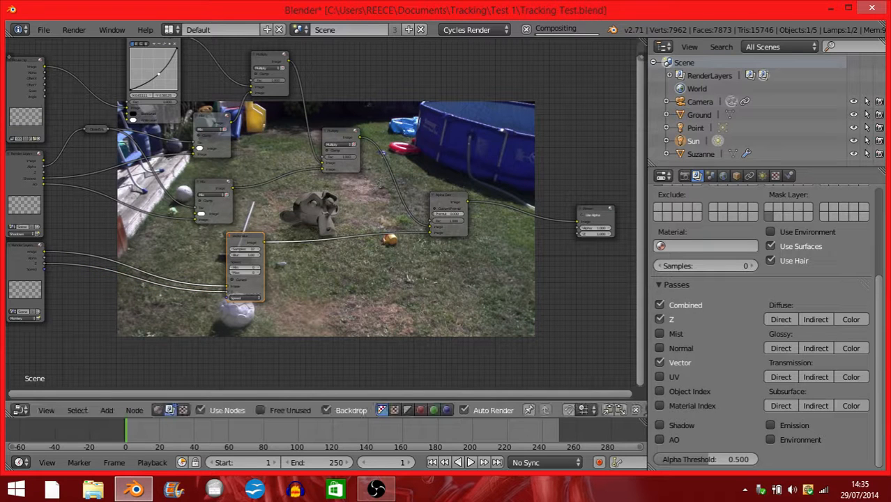
drag(44, 269, 227, 298)
Step: Insert an RGB Curves node between Alpha Over and the Viewer and brighten the composite by raising its curve to X 0.37222, Y 0.60625
middle_drag(300, 279, 228, 281)
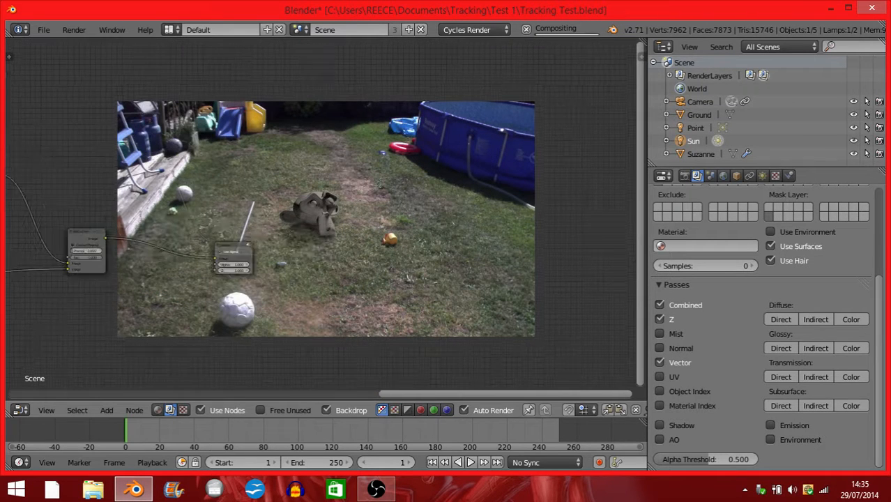
key(shift+a)
mouse_move(235, 175)
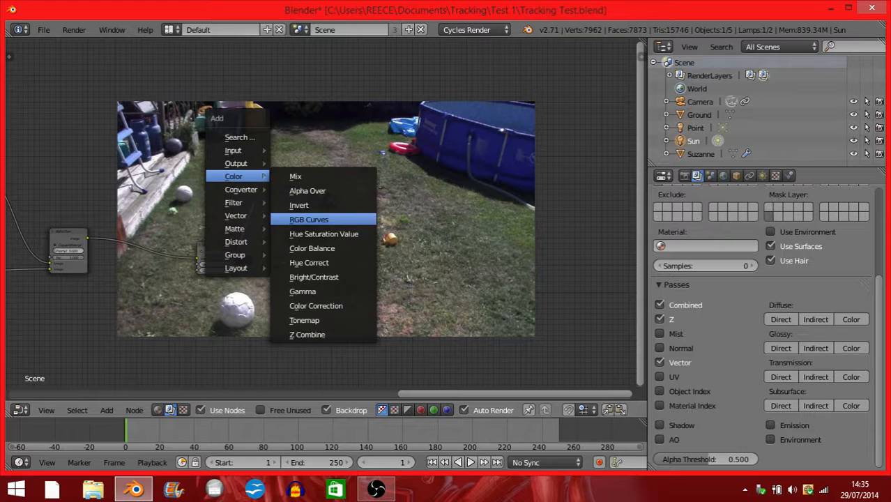
click(319, 219)
click(142, 251)
drag(142, 253, 135, 247)
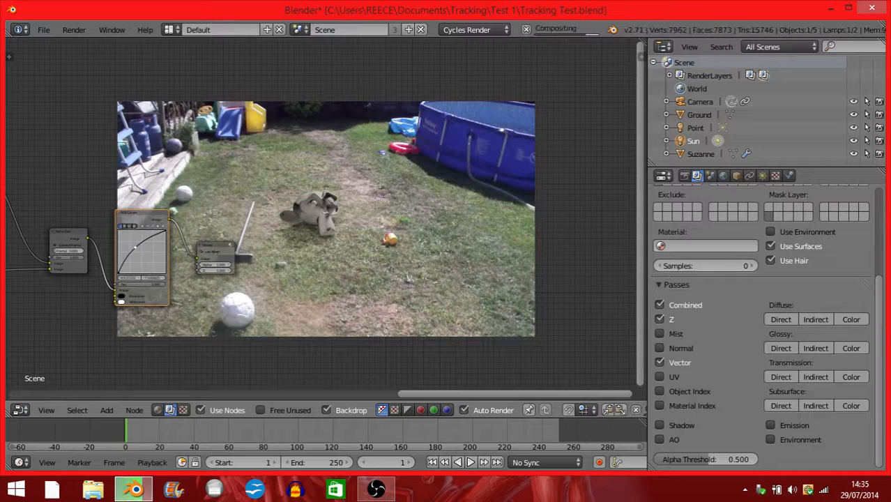
Step: Move the Viewer node farther away and space the final RGB Curves node out from Alpha Over
drag(215, 251, 292, 247)
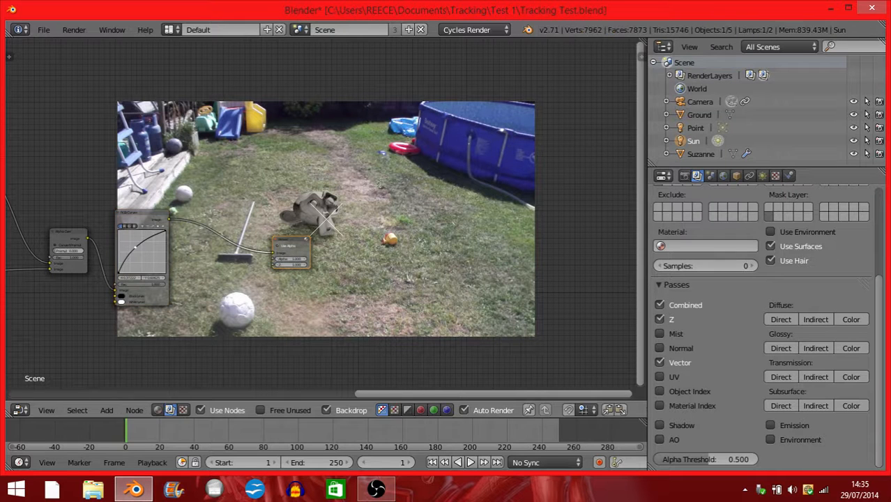
drag(142, 230, 183, 235)
middle_drag(183, 235, 30, 220)
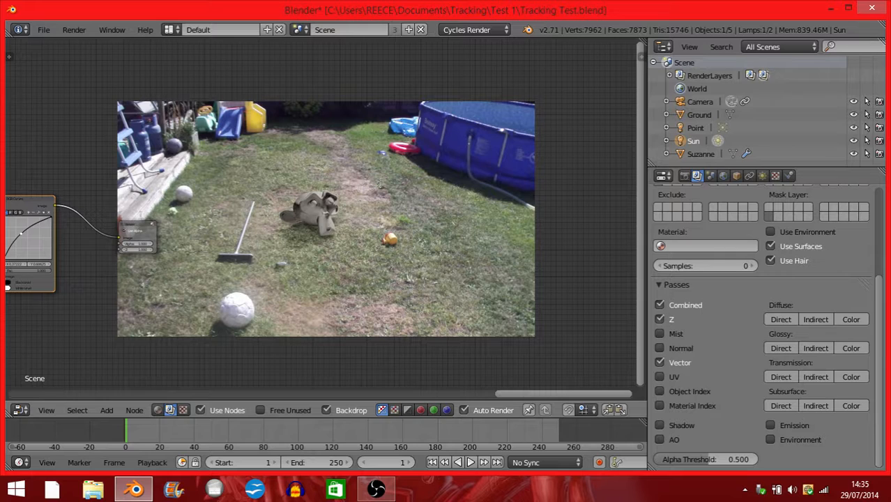
key(Home)
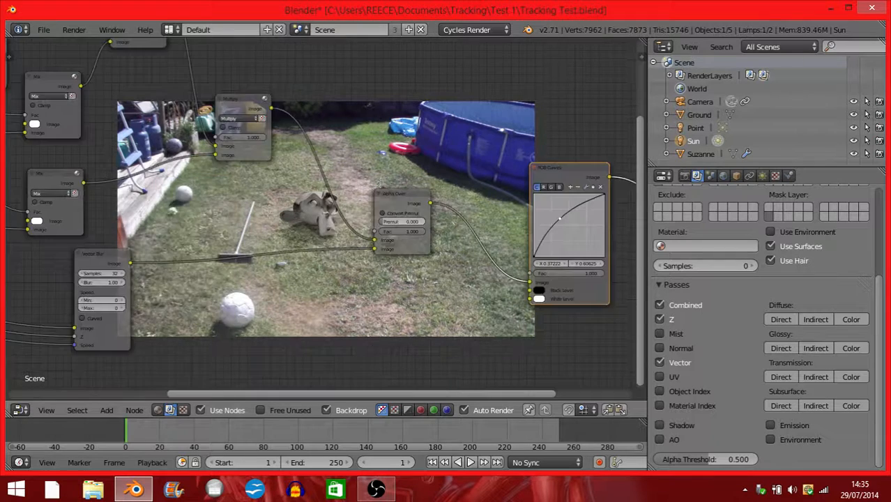
Step: Make room after the shadow Mix node by moving it back and shifting both Multiply nodes farther along
middle_drag(325, 217, 261, 283)
drag(293, 174, 276, 175)
drag(377, 81, 427, 81)
drag(481, 194, 567, 186)
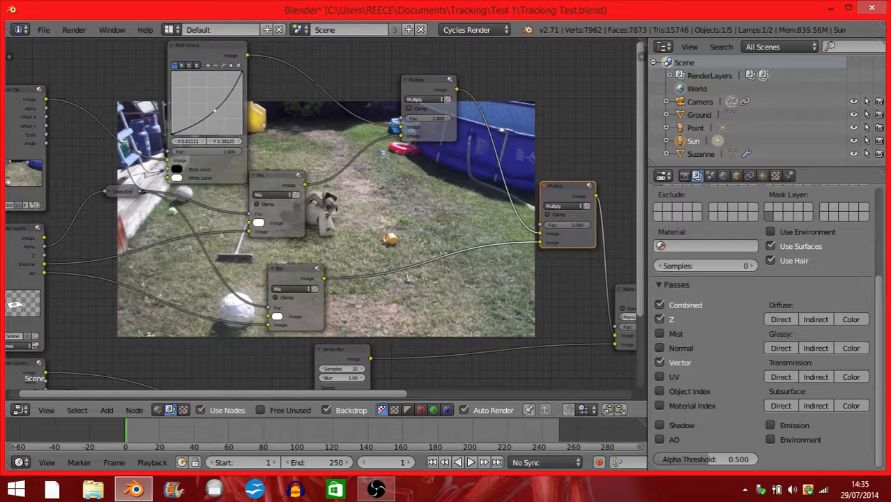
Step: Insert an RGB Curves node between the shadow Mix and the first Multiply, and space out those two neighbouring nodes
key(shift+a)
mouse_move(318, 179)
click(391, 224)
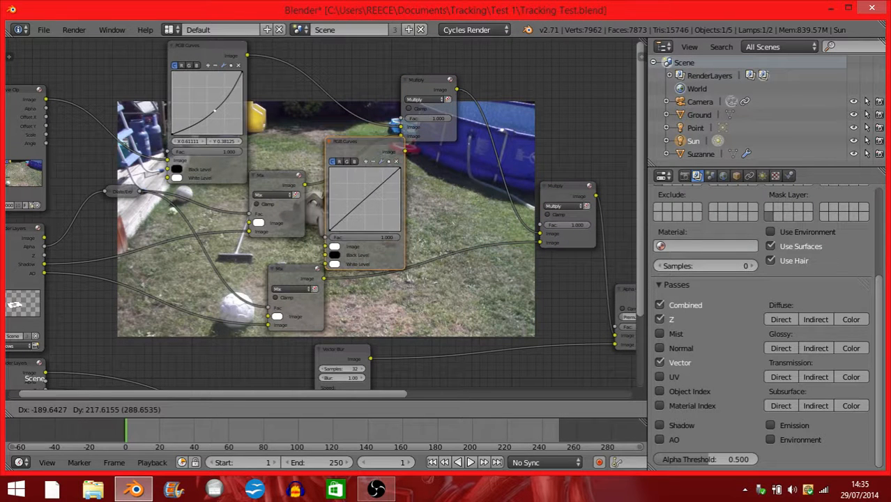
key(Return)
drag(276, 183, 256, 183)
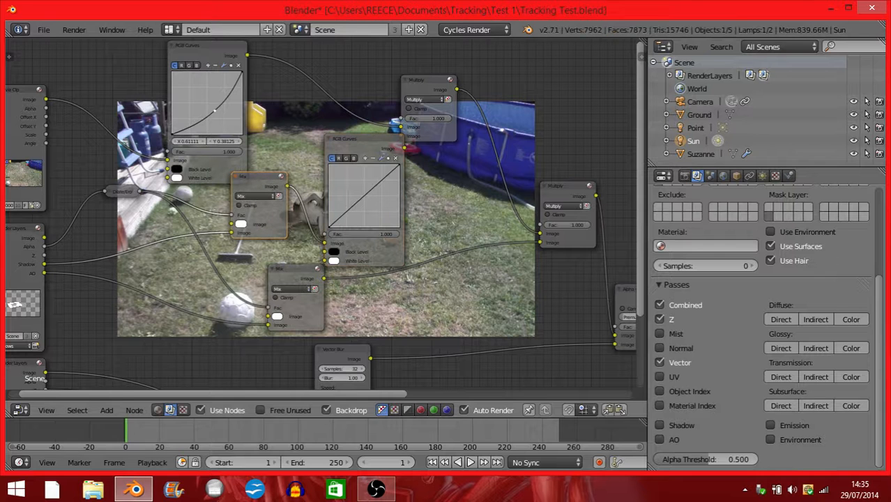
drag(425, 82, 480, 73)
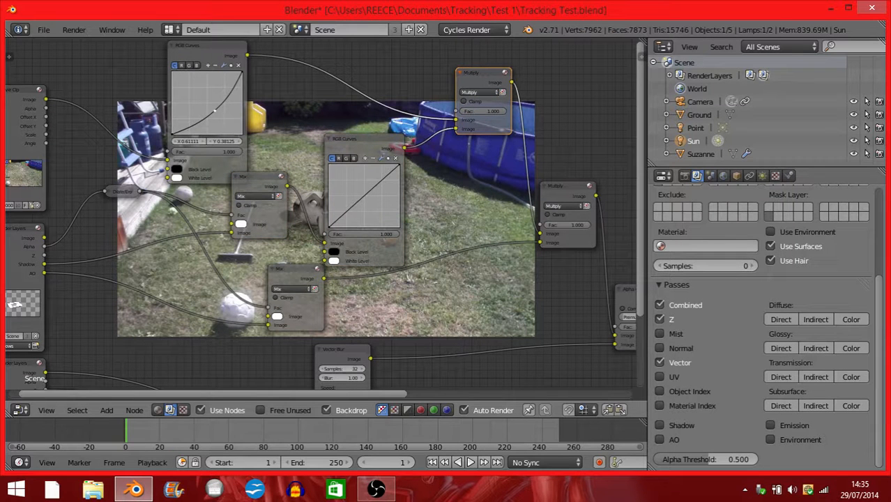
Step: Lower the shadow RGB Curves combined curve to X 0.62222, Y 0.40625 and raise its blue channel to X 0.46111, Y 0.54375
drag(373, 188, 373, 201)
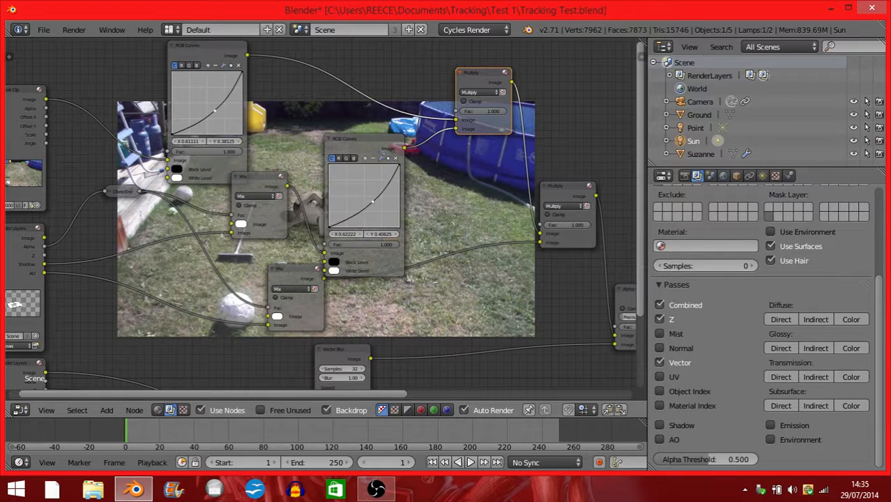
middle_drag(462, 235, 311, 221)
scroll(316, 214, up, 3)
click(173, 123)
drag(180, 175, 181, 167)
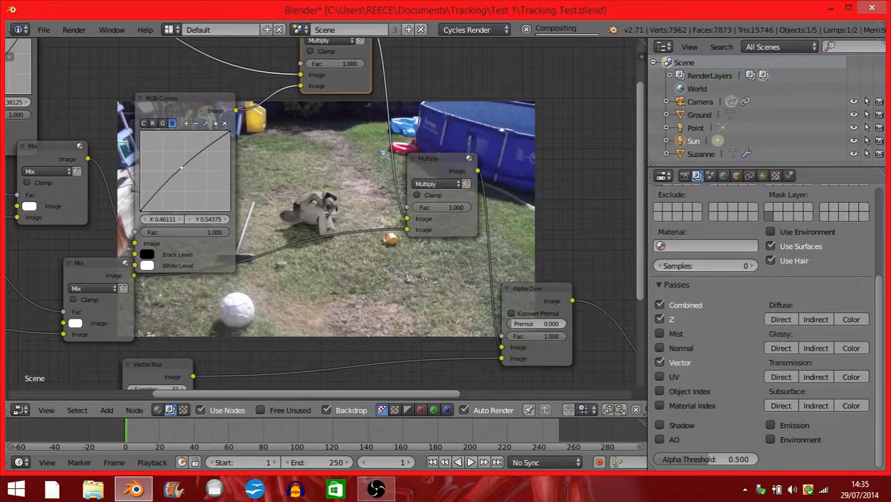
middle_drag(643, 364, 511, 55)
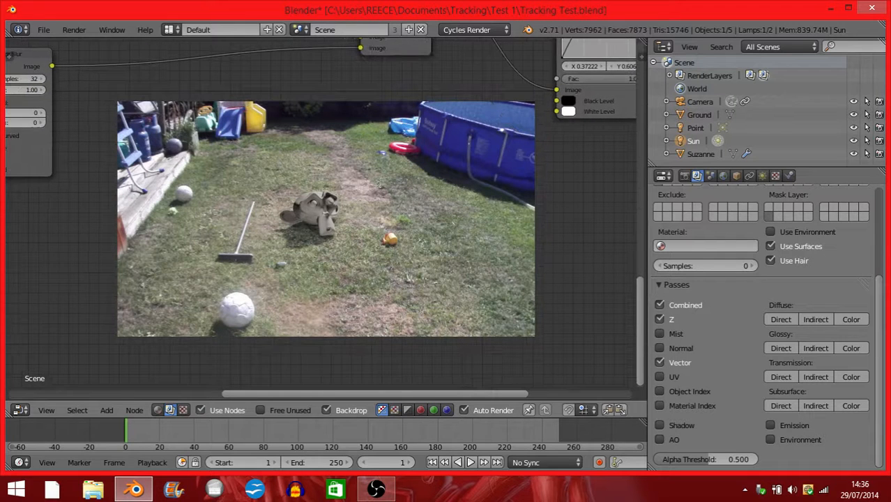
click(376, 489)
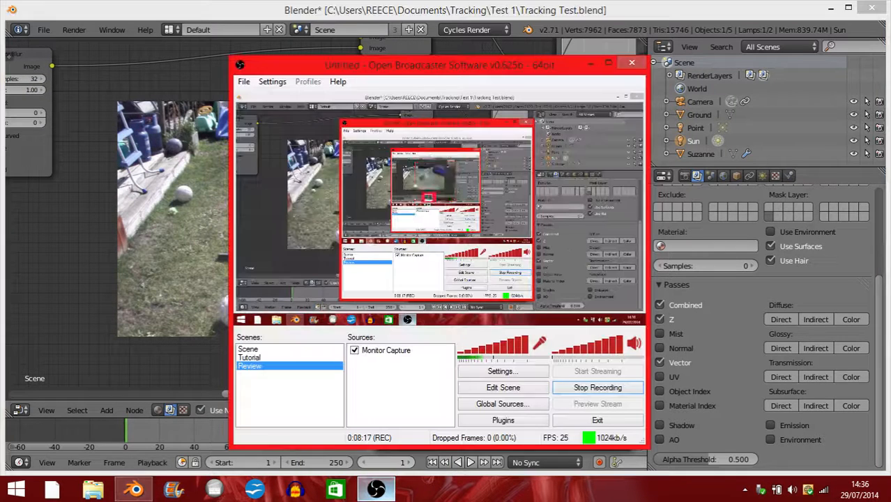